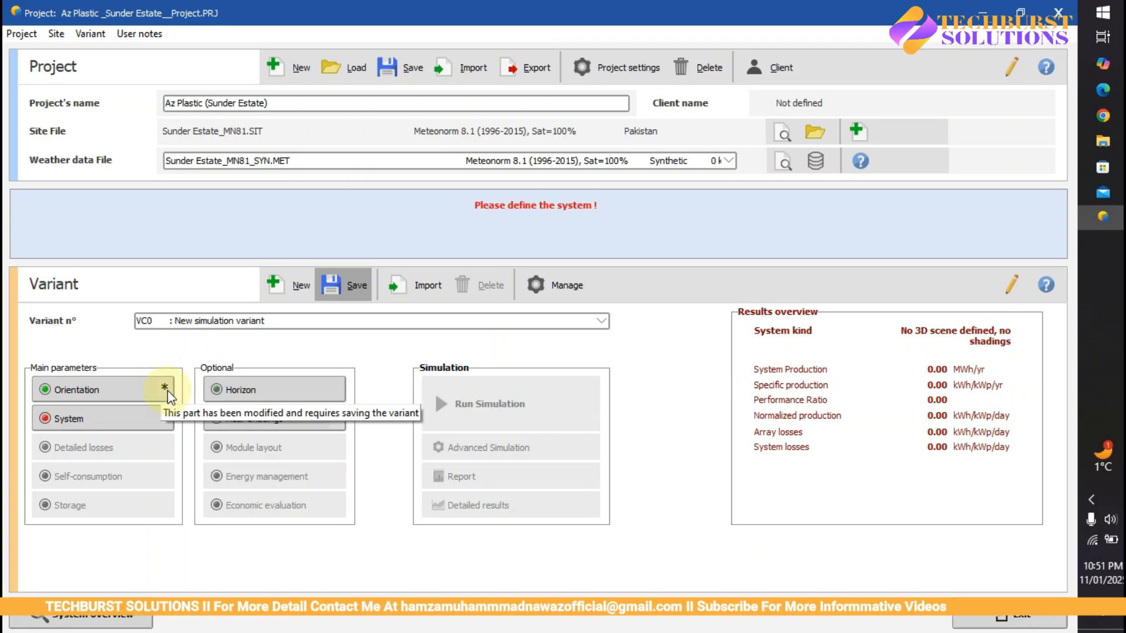
# Save the variant, then set the planned power of the PV Array sub-array to 203 kWp.
pyautogui.click(350, 283)
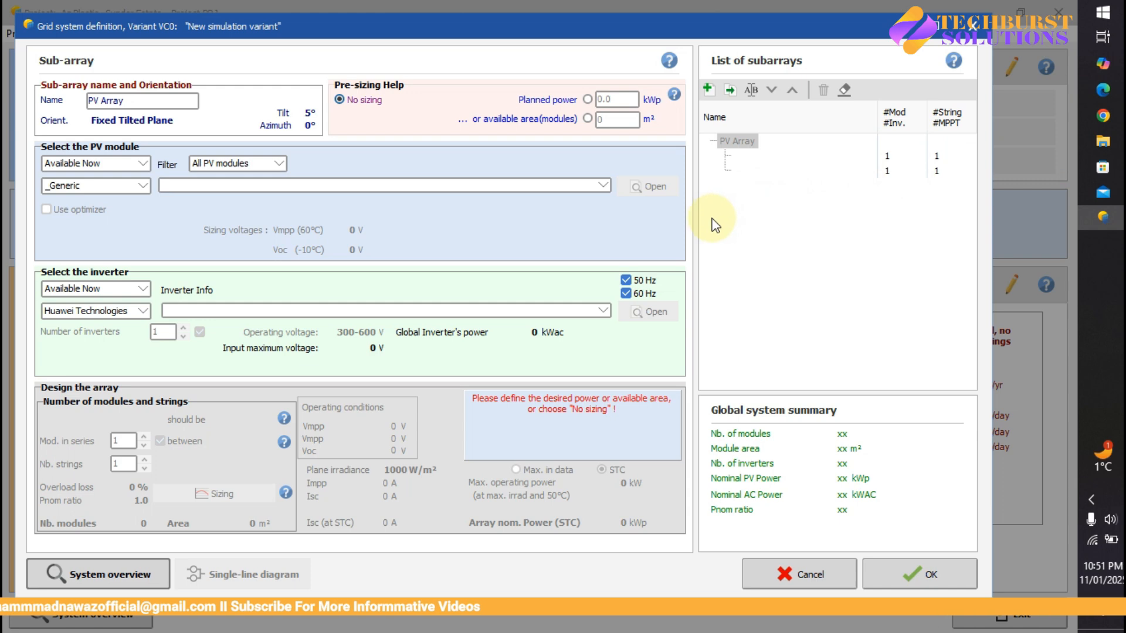
pyautogui.press('super')
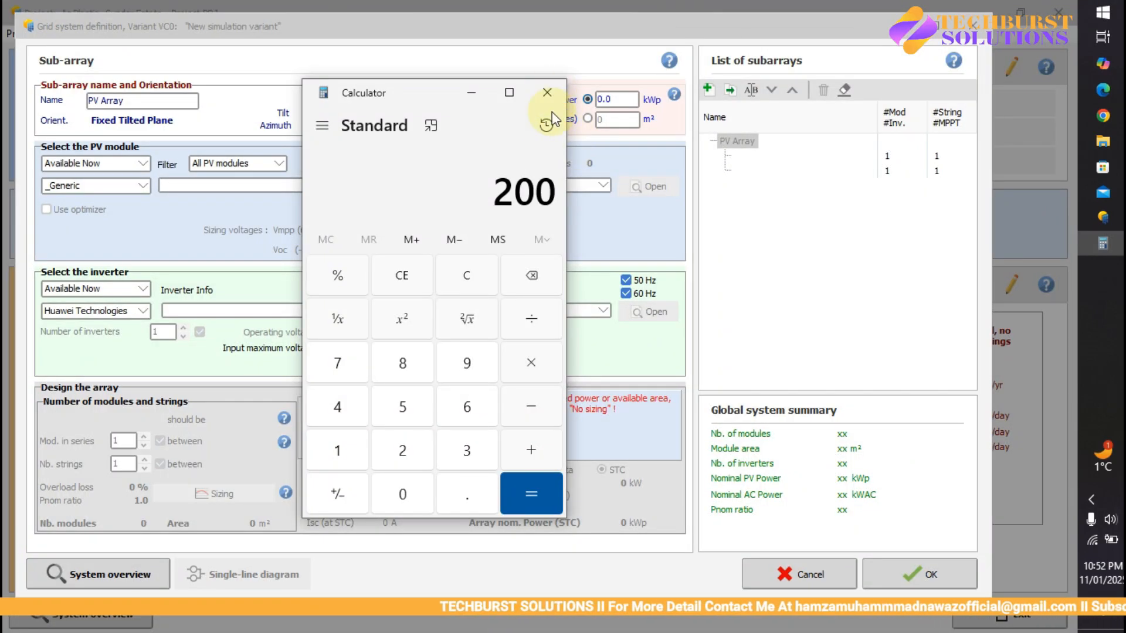
pyautogui.press('Escape')
pyautogui.press('3')
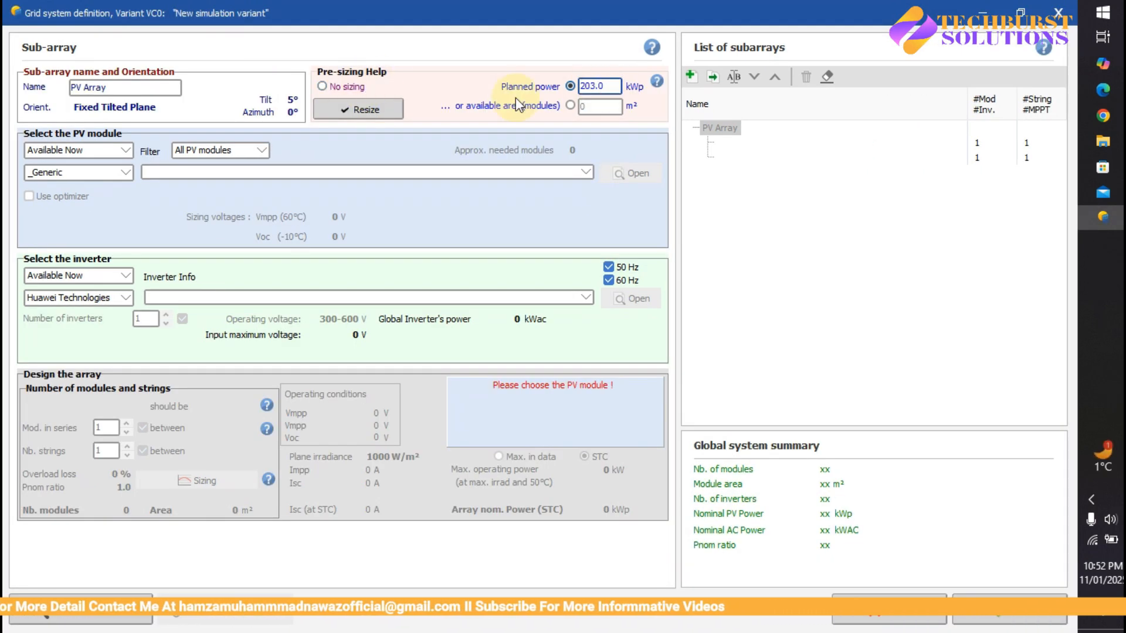
# Browse the available Huawei Technologies inverter models for the sub-array.
pyautogui.click(305, 298)
pyautogui.scroll(-12, 175, 436)
pyautogui.scroll(-5, 175, 446)
pyautogui.click(176, 441)
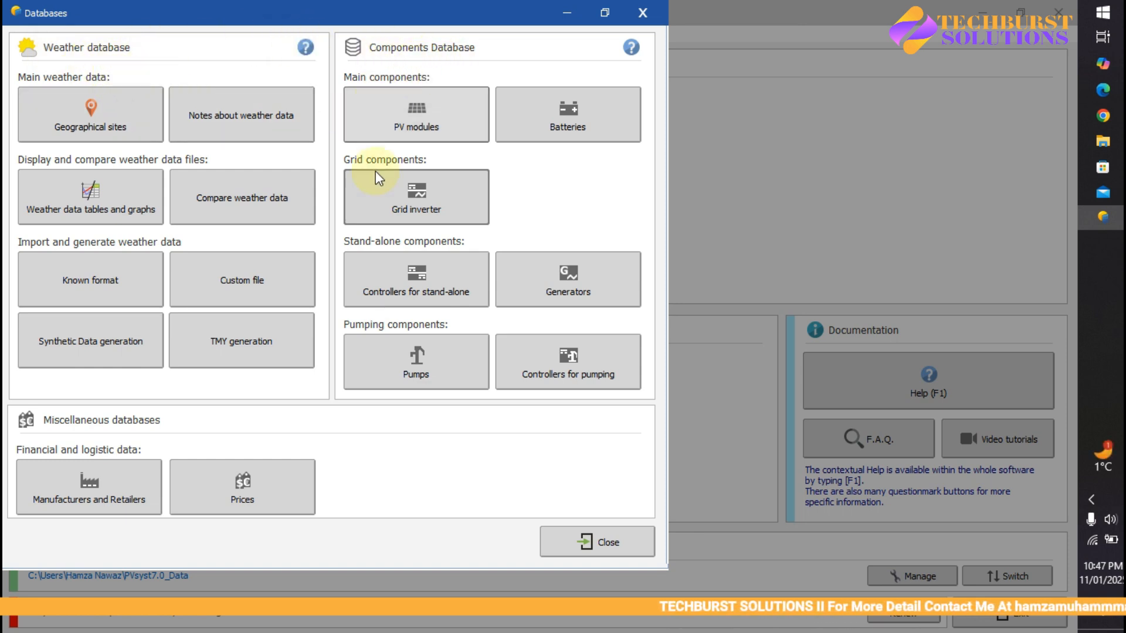
# Close the component databases and create a new grid-connected project.
pyautogui.click(594, 543)
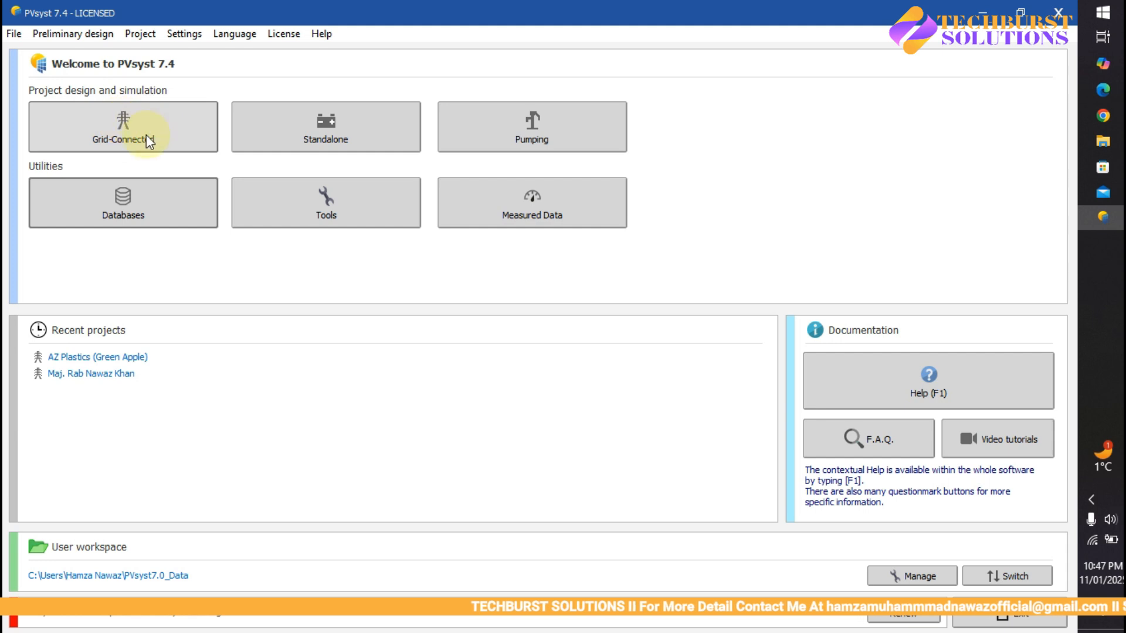
pyautogui.click(115, 125)
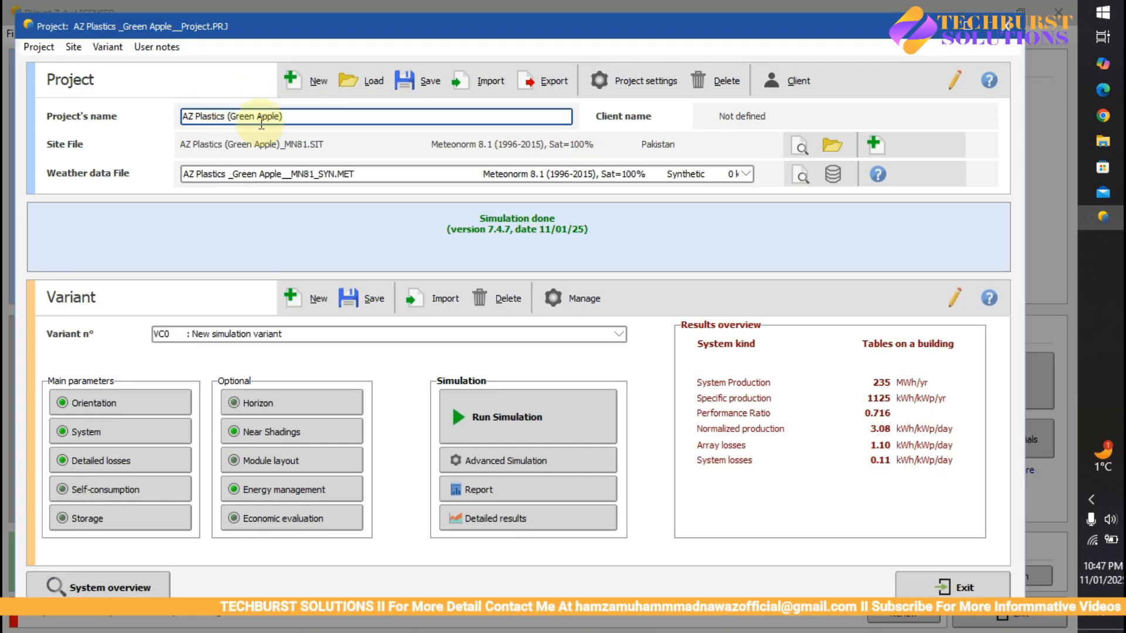
pyautogui.click(964, 26)
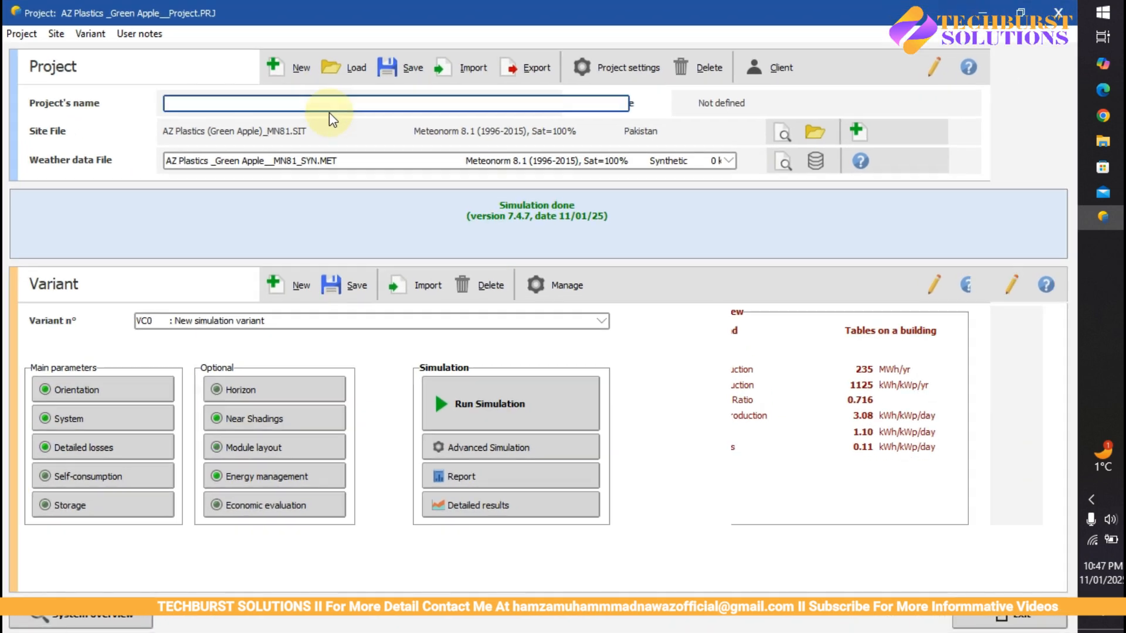
pyautogui.click(297, 68)
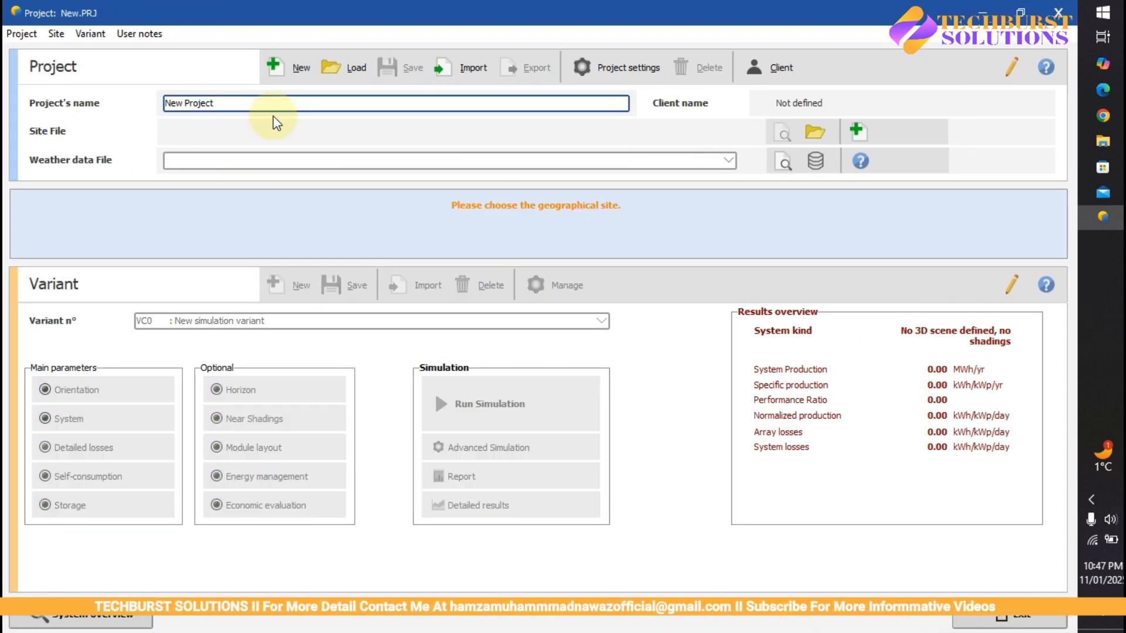
# Name the new project "Az Plastic (Sunder Estate)".
pyautogui.moveTo(246, 101); pyautogui.dragTo(163, 115)
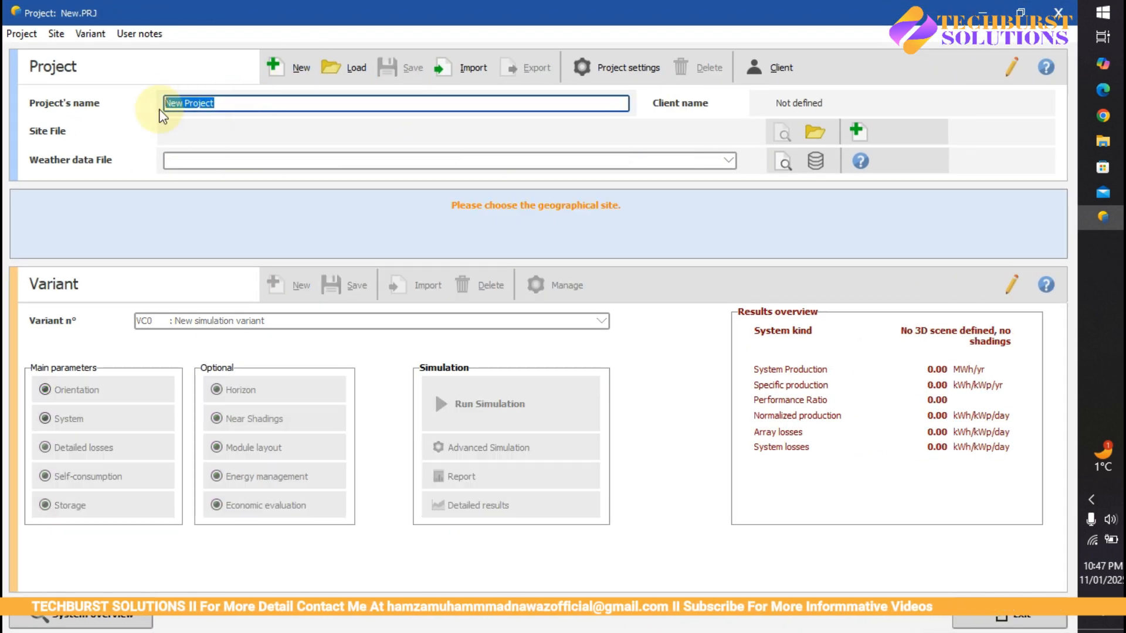
pyautogui.write('Az')
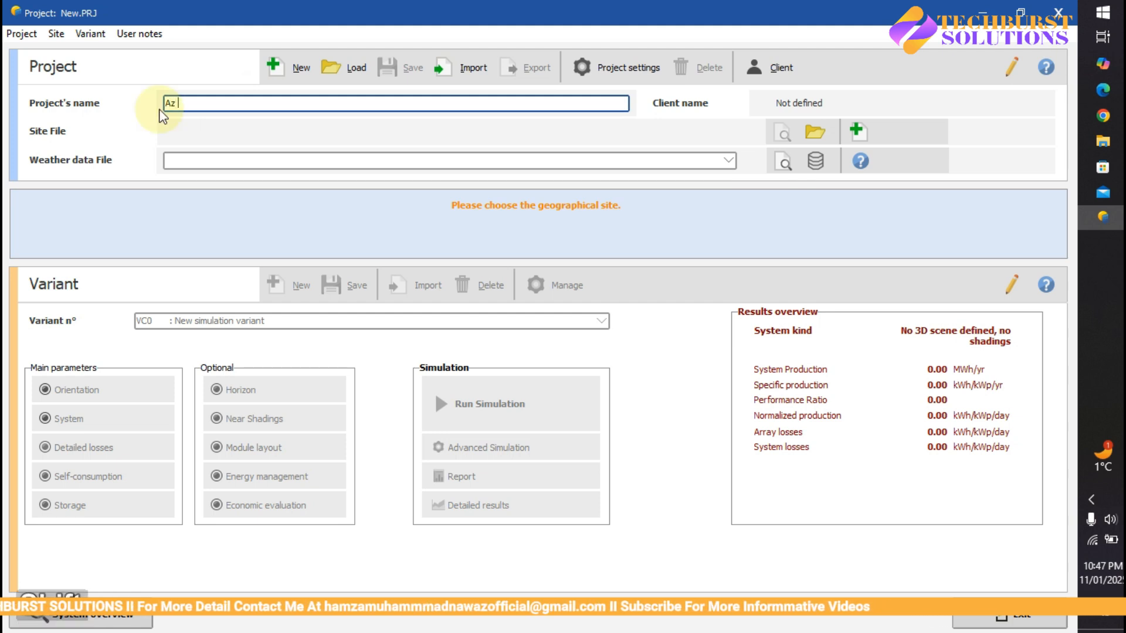
pyautogui.write(' Plastic (Sunder Estate')
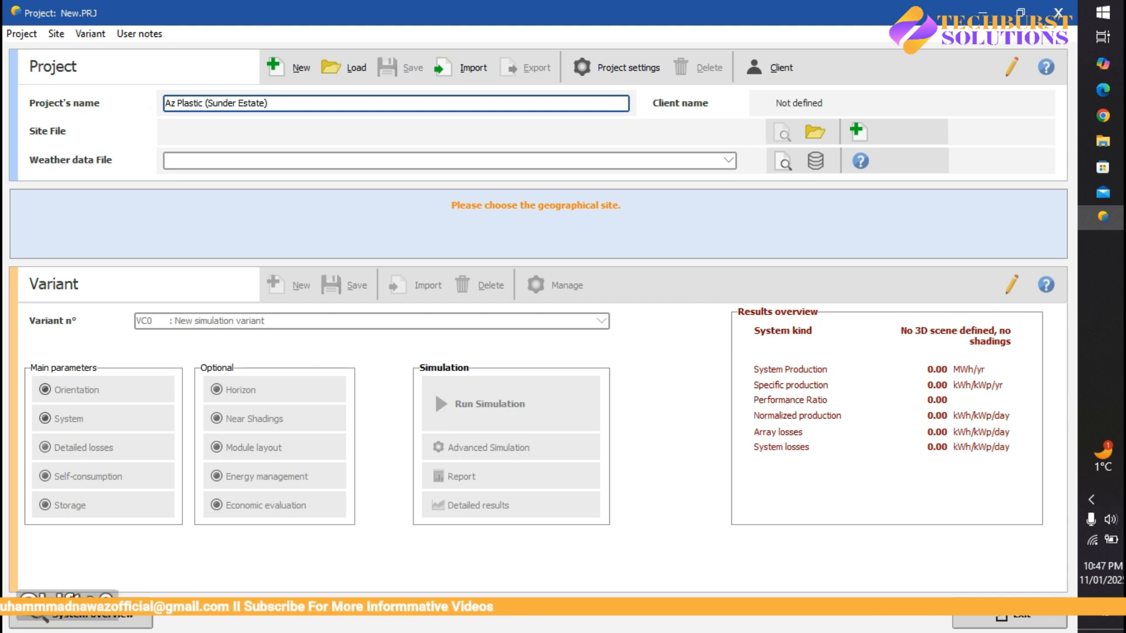
pyautogui.click(158, 107)
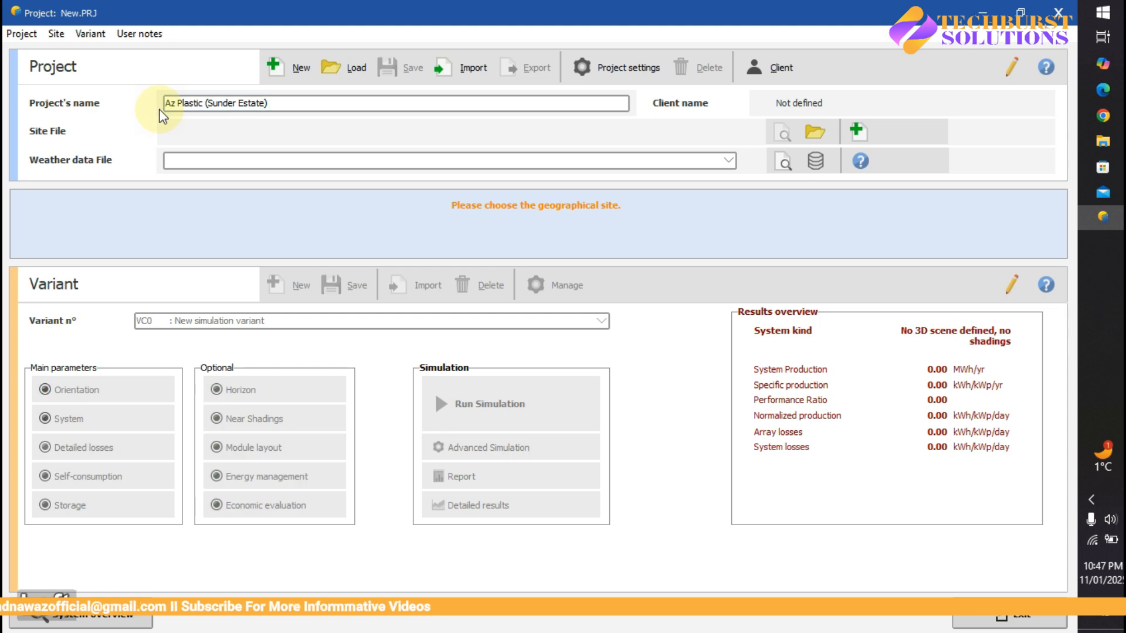
pyautogui.click(296, 111)
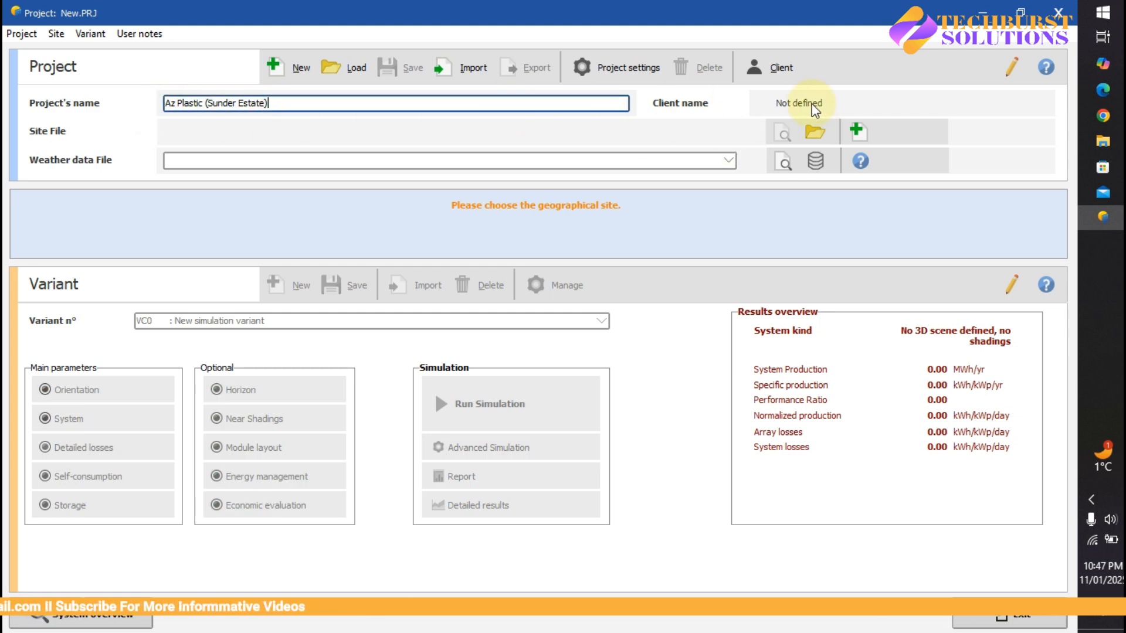
# Look at the project's client list and the blank contact form for a new client, leaving the client undefined.
pyautogui.click(785, 67)
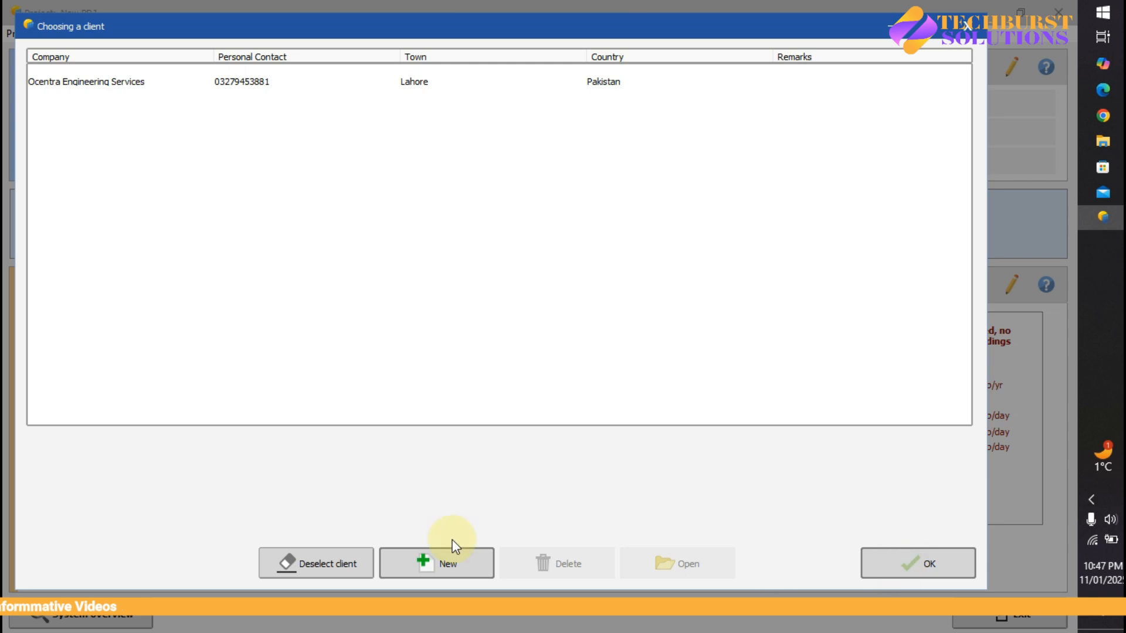
pyautogui.click(445, 562)
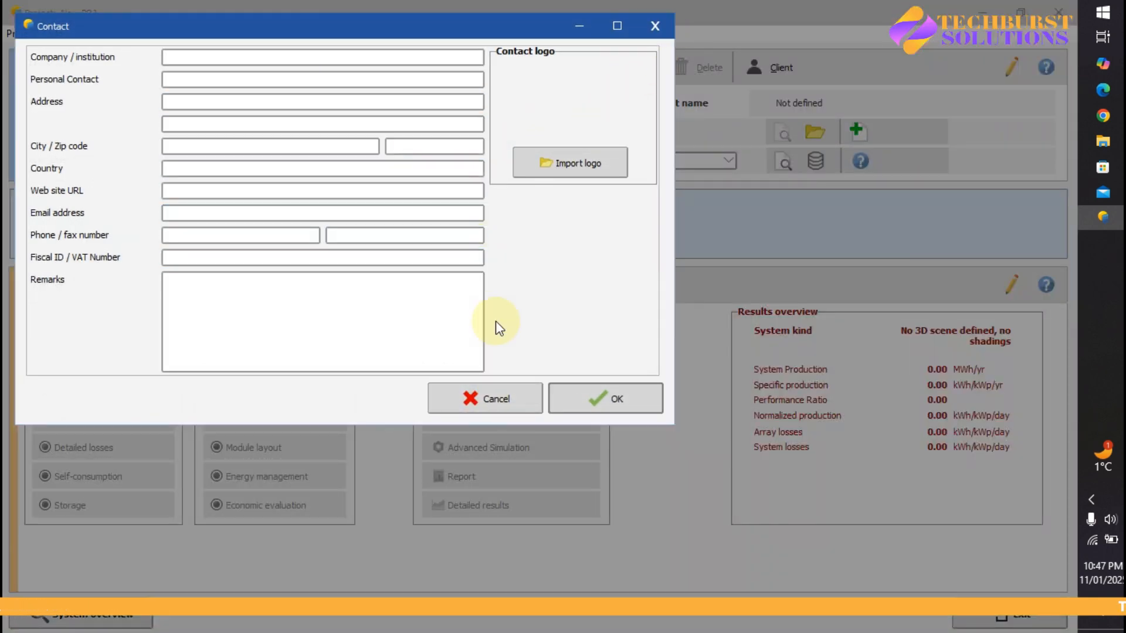
pyautogui.click(516, 397)
pyautogui.click(765, 68)
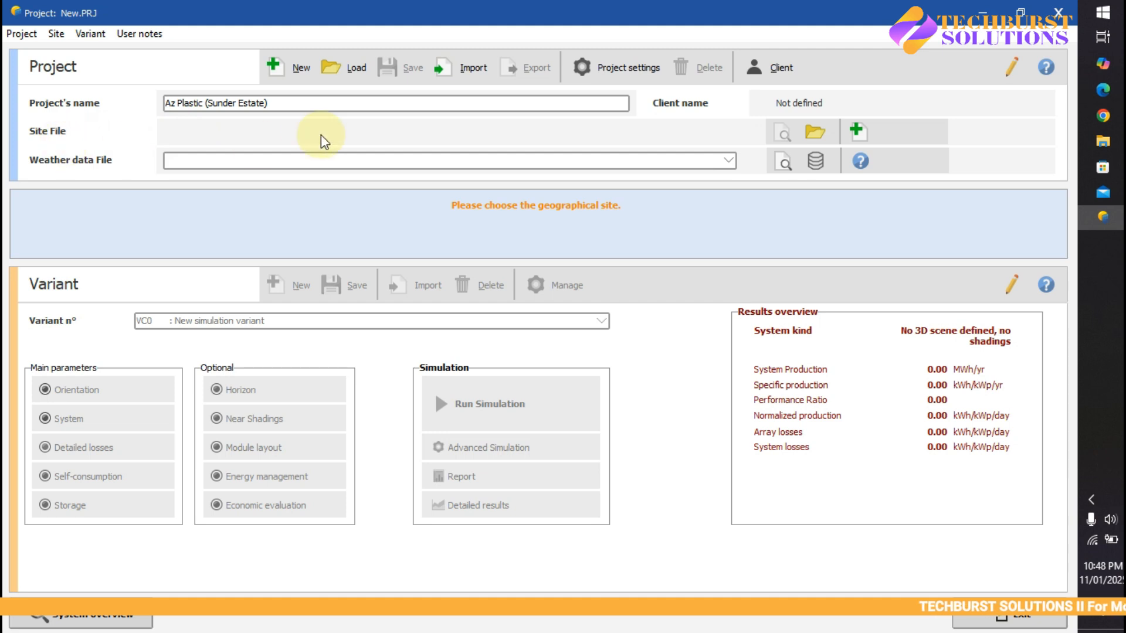
# Choose Sunder Estate_MN81.SIT as the project's geographical site.
pyautogui.click(727, 162)
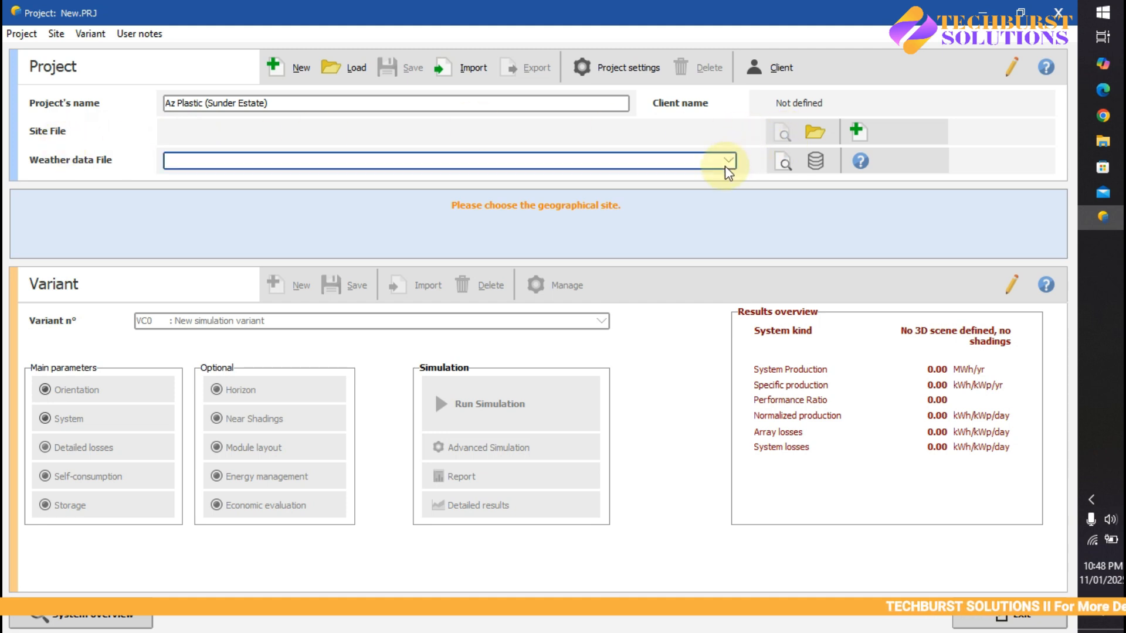
pyautogui.click(811, 132)
pyautogui.click(814, 130)
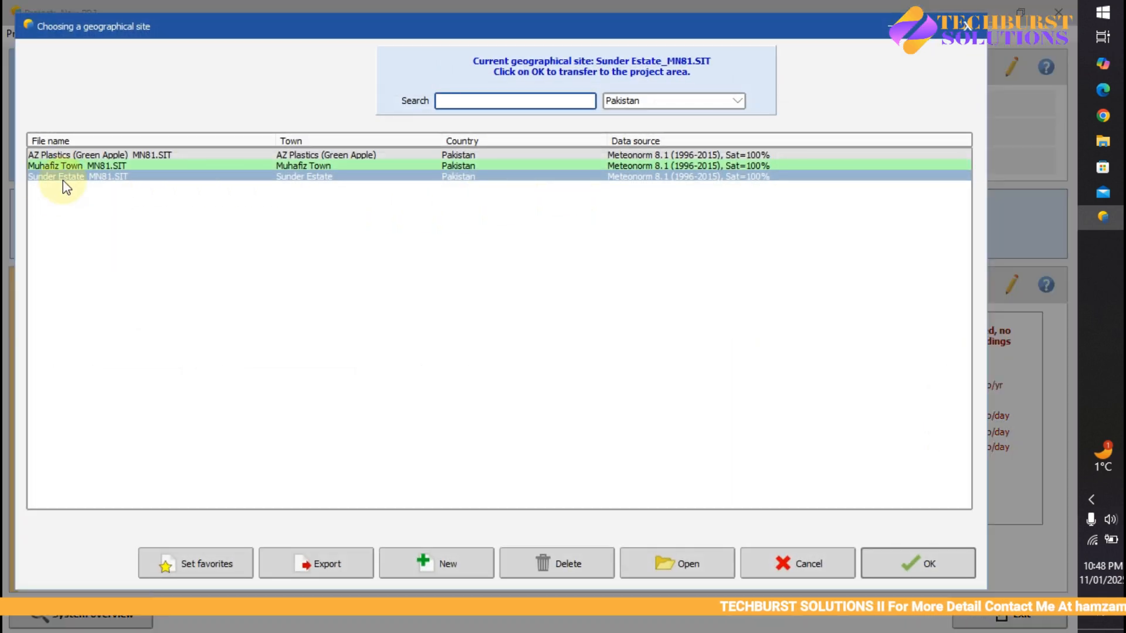
pyautogui.click(73, 178)
pyautogui.click(930, 564)
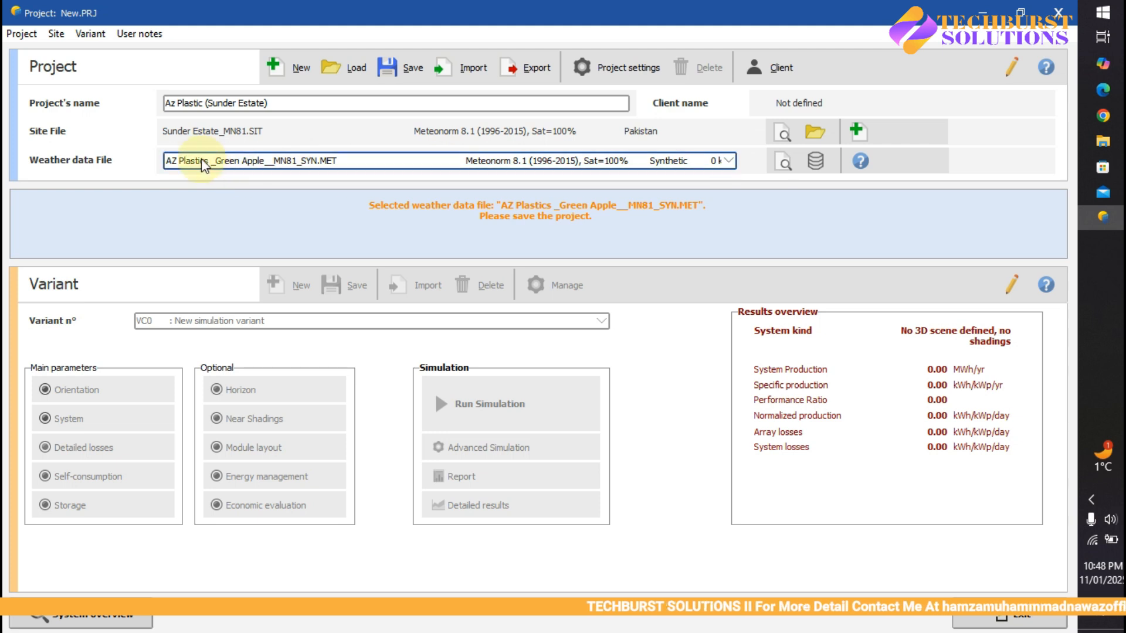
# Select Sunder Estate_MN81_SYN.MET as the weather data file and save the project.
pyautogui.click(727, 161)
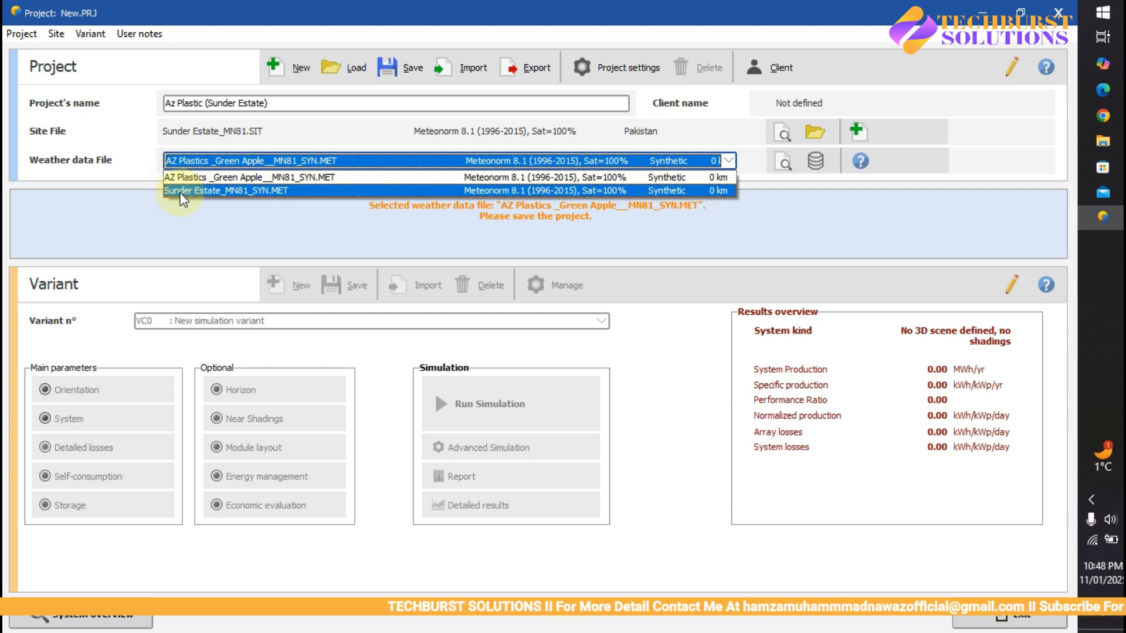
pyautogui.click(216, 192)
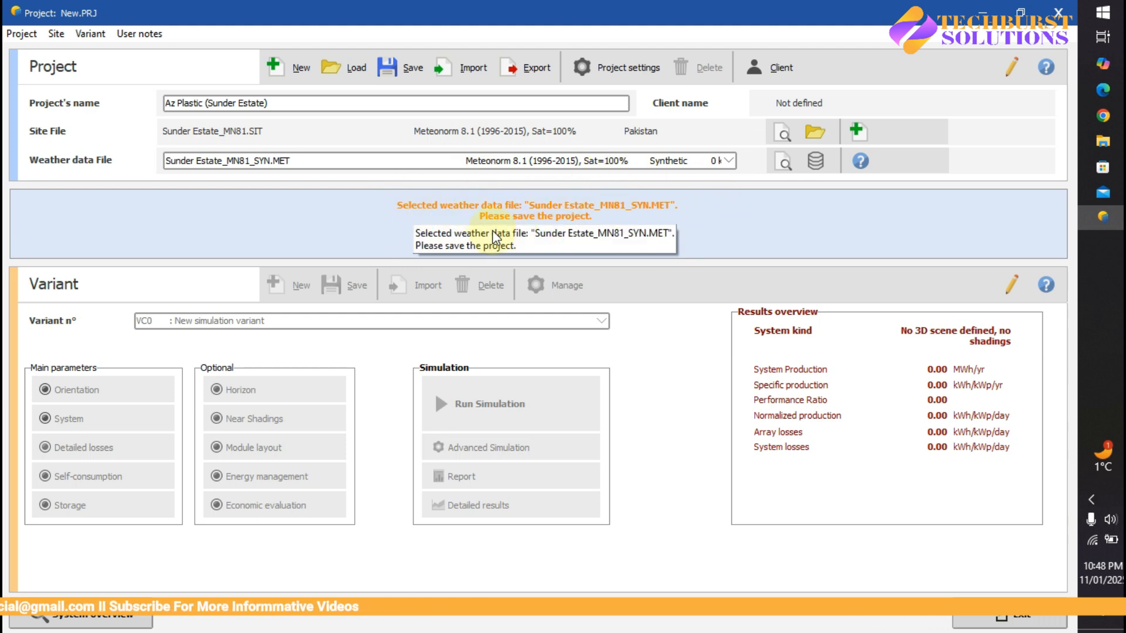
pyautogui.click(402, 75)
pyautogui.click(460, 405)
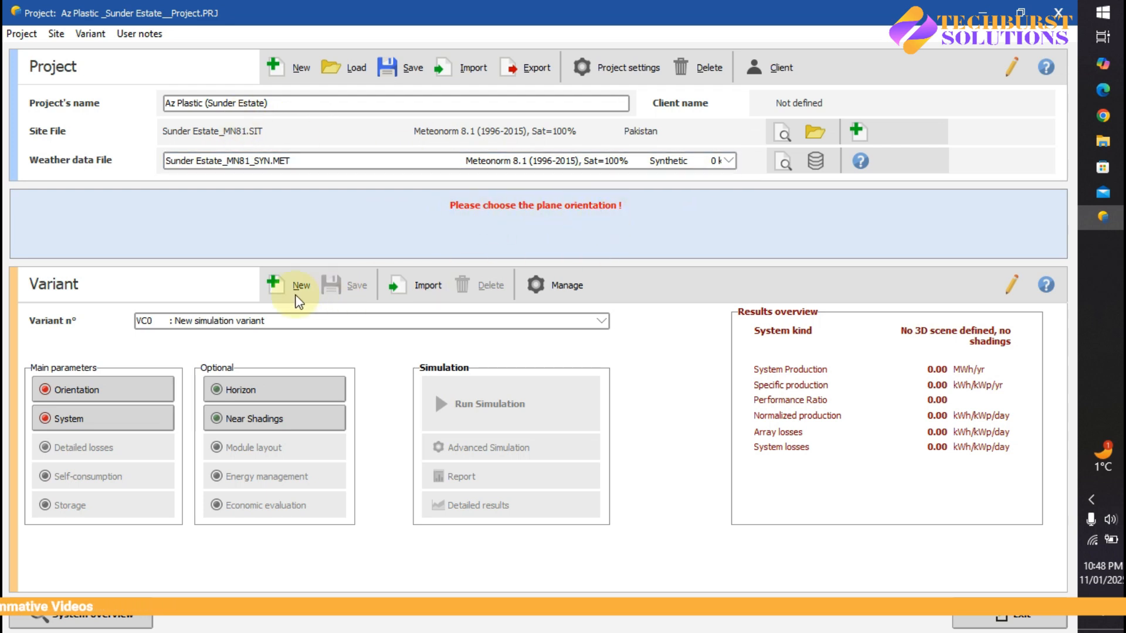
# Open the variant's orientation settings and set the plane tilt of the fixed tilted plane to 5°.
pyautogui.click(155, 320)
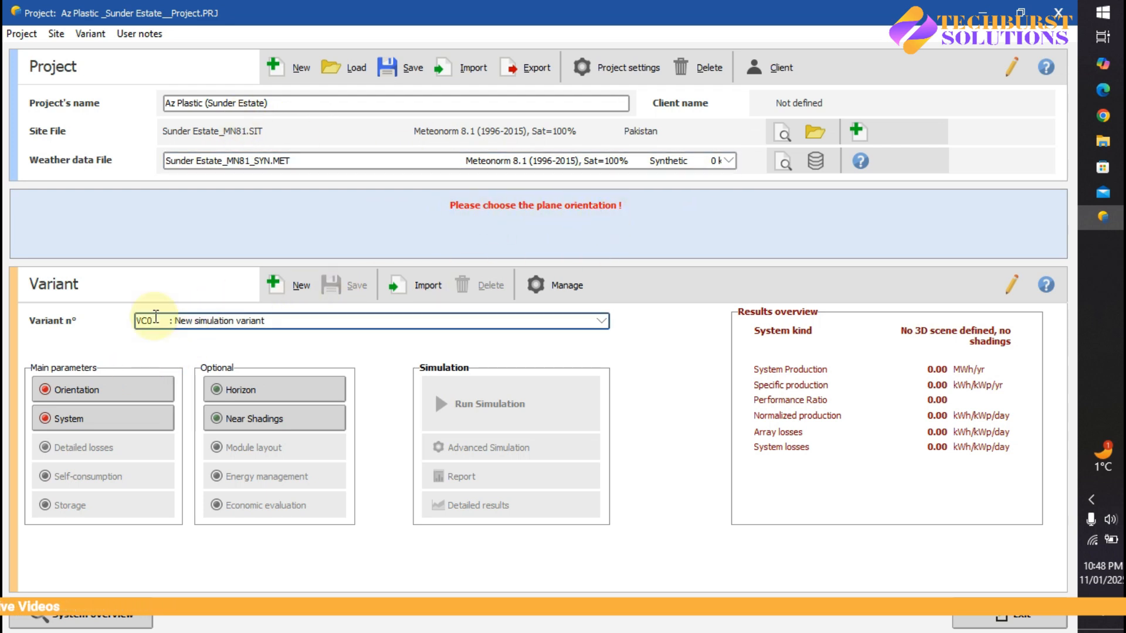
pyautogui.click(69, 391)
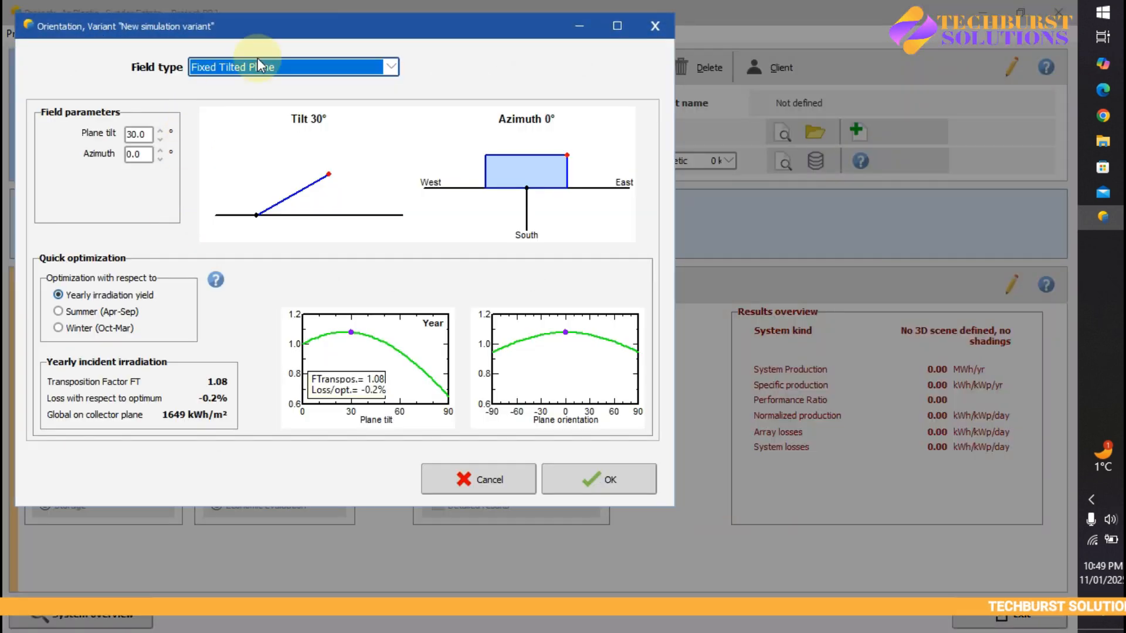
pyautogui.click(604, 26)
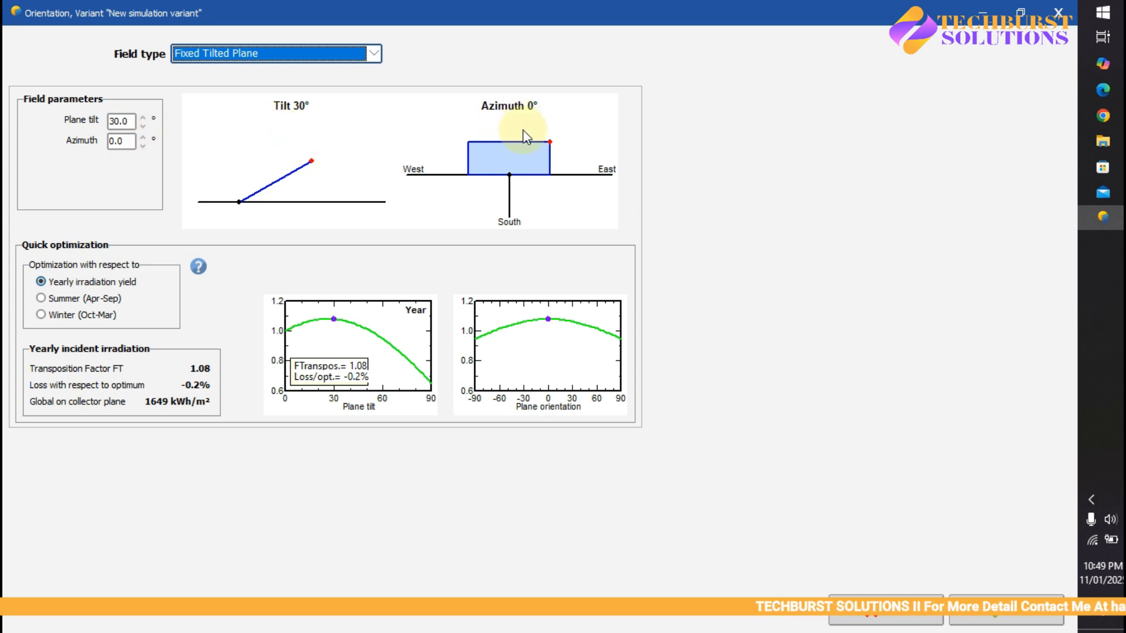
pyautogui.doubleClick(124, 121)
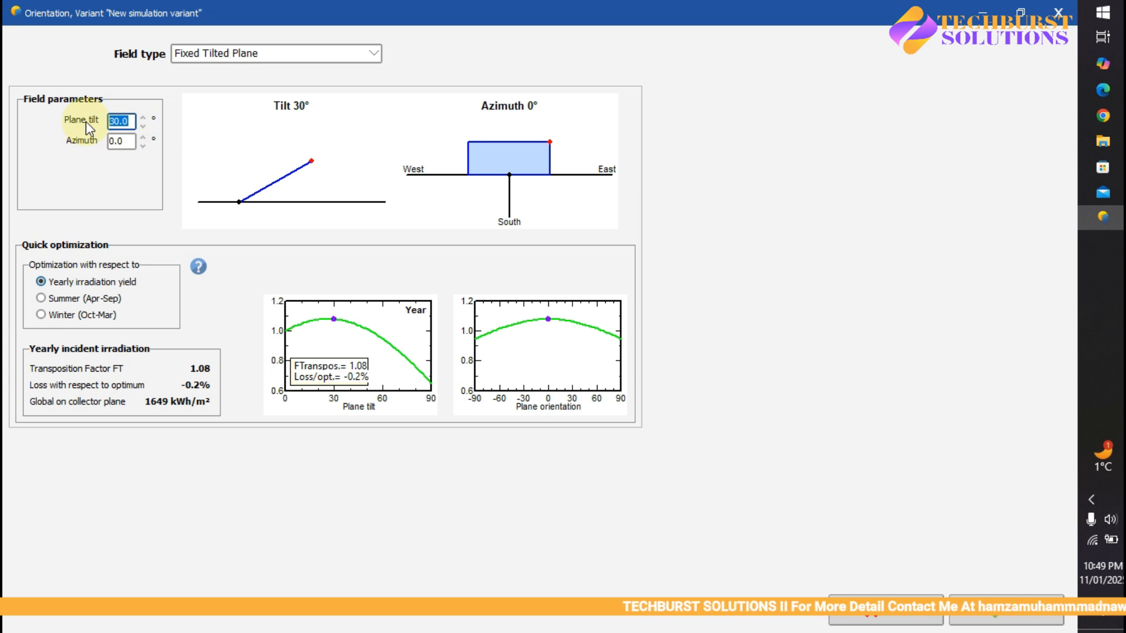
pyautogui.write('5')
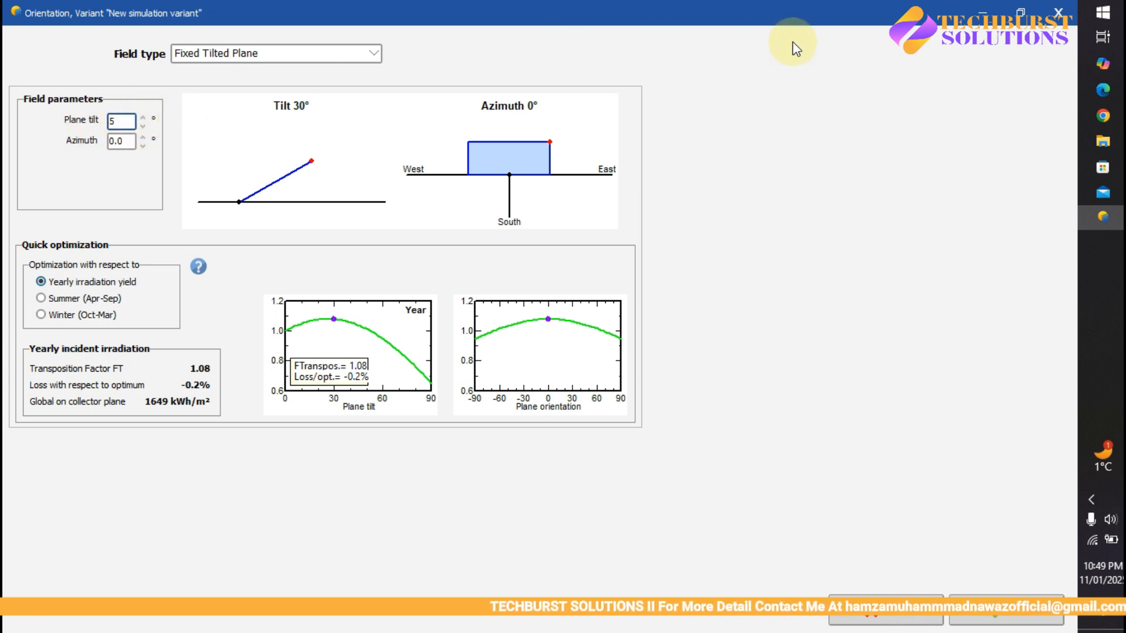
# Examine the panel layout on the AZ Plastics (Green Apple) roof in Google Maps in Chrome, then return to the azimuth value in PVsyst.
pyautogui.click(1101, 117)
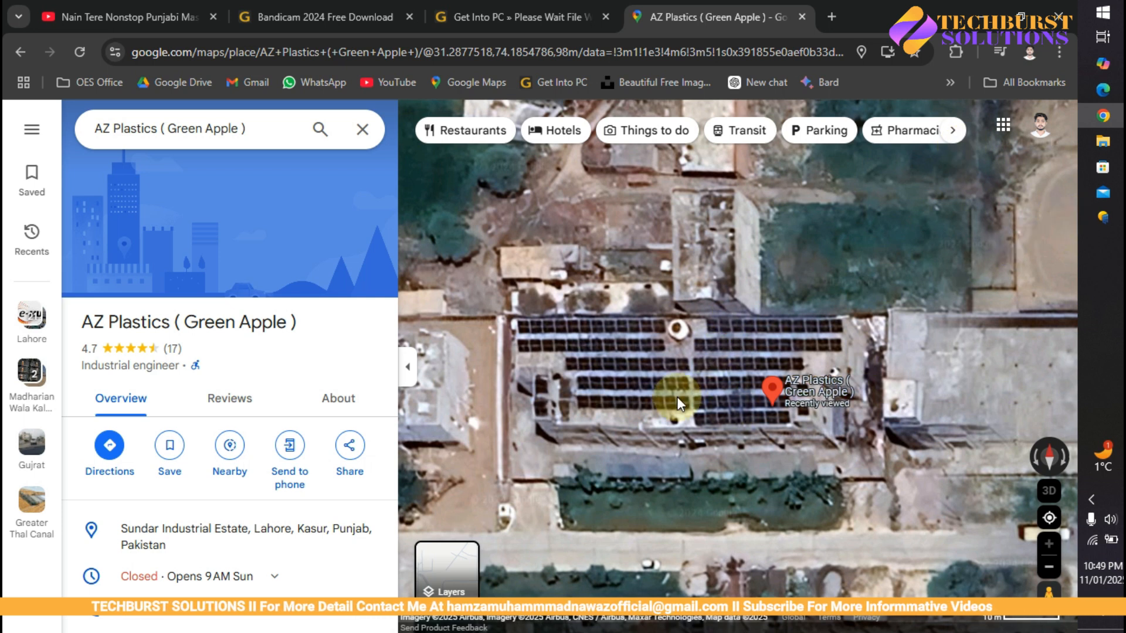
pyautogui.click(1103, 217)
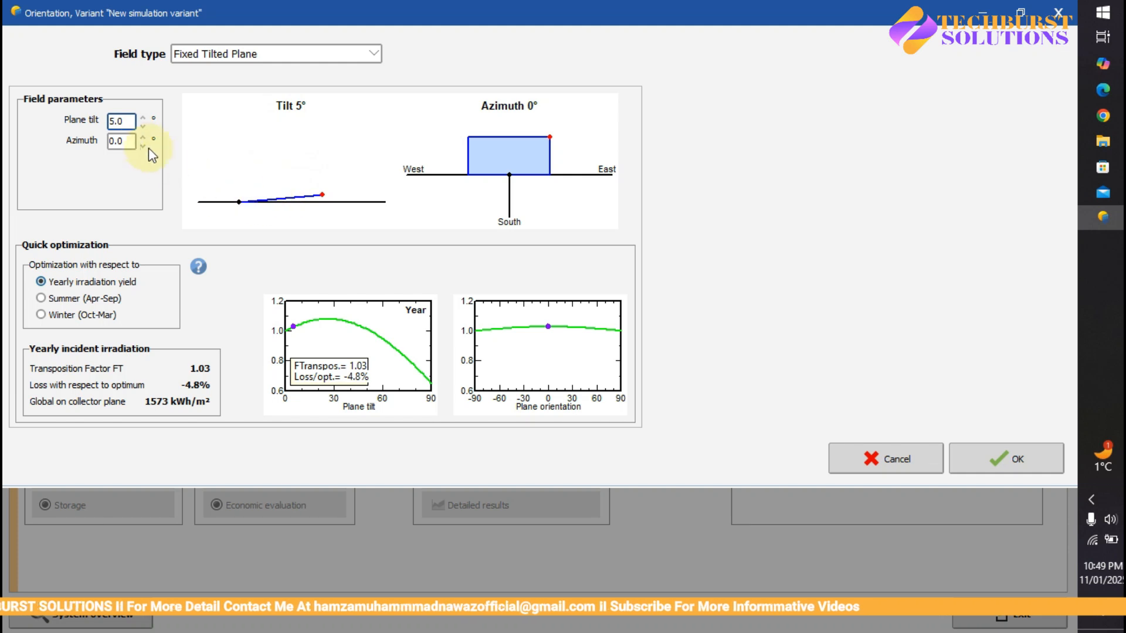
pyautogui.moveTo(130, 141); pyautogui.dragTo(108, 139)
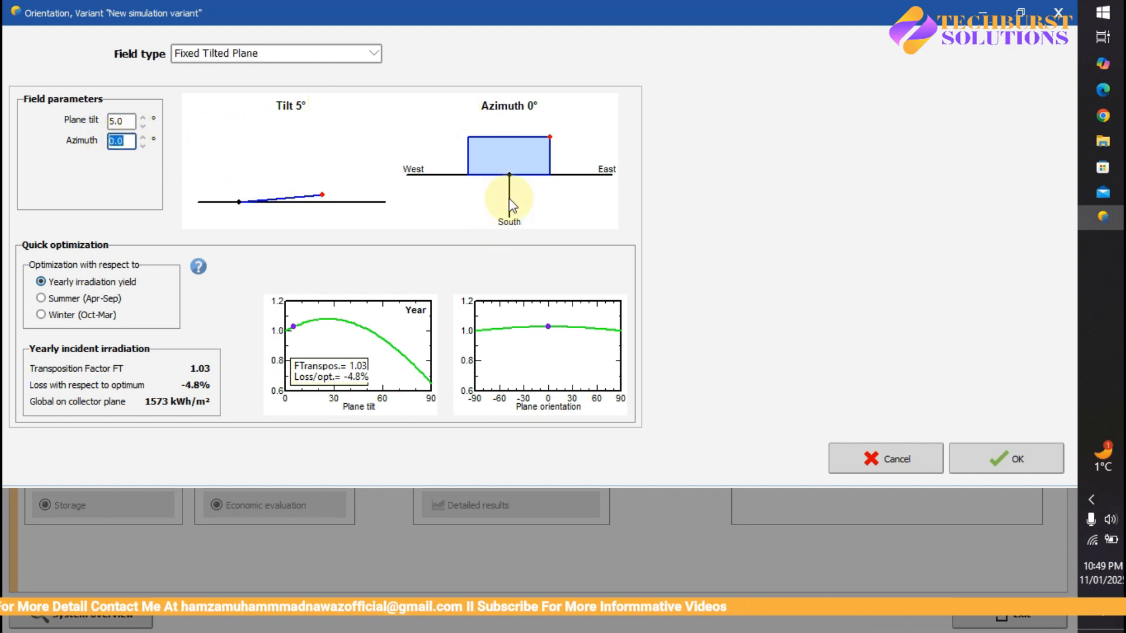
# Compare the quick optimization results for yearly irradiation yield, summer (Apr-Sep) and winter (Oct-Mar).
pyautogui.click(41, 299)
pyautogui.click(41, 283)
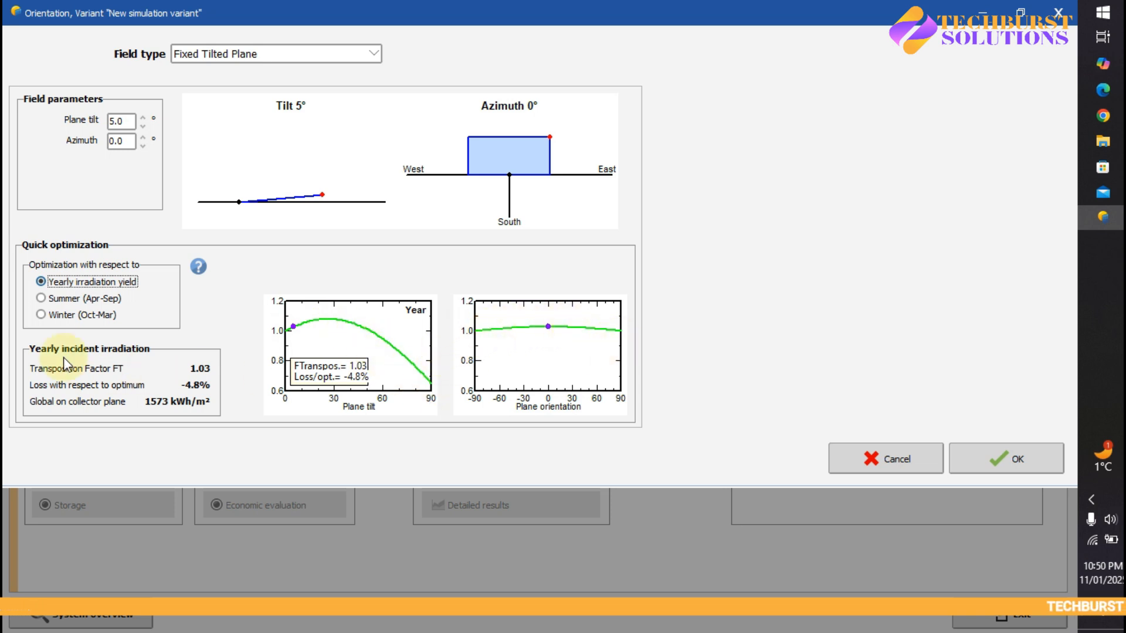
pyautogui.click(41, 298)
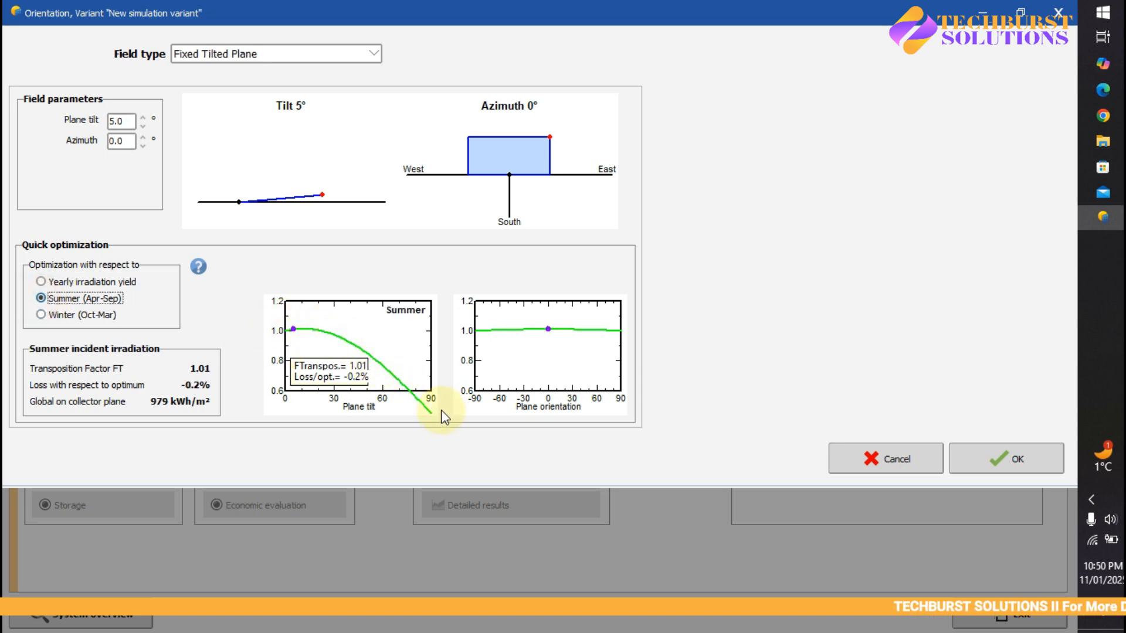
pyautogui.click(41, 315)
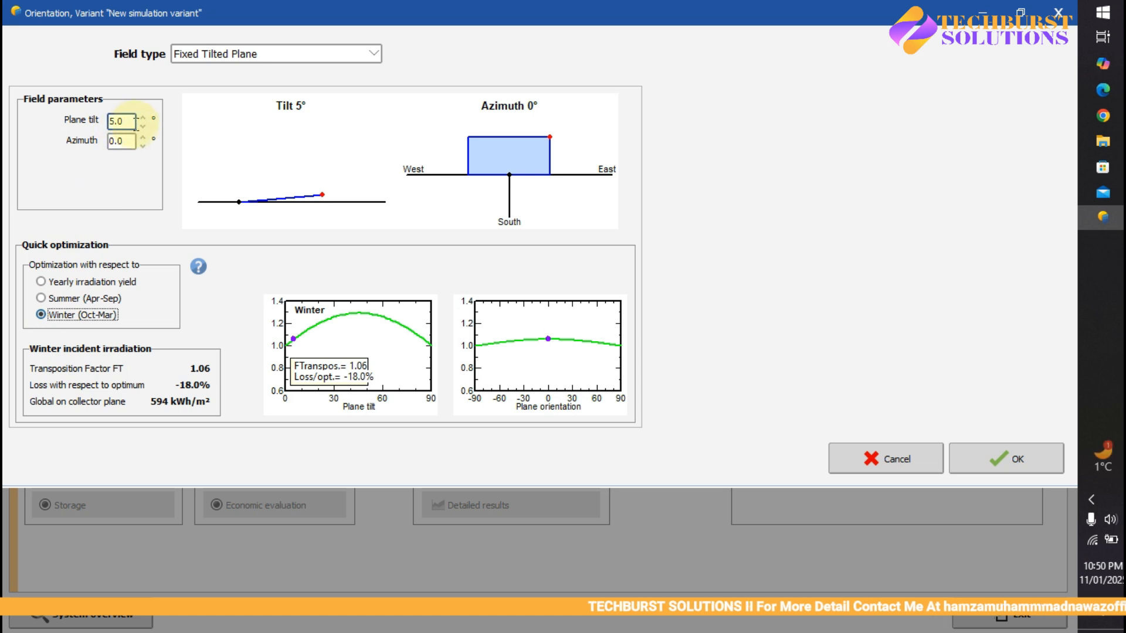
# Raise the plane tilt to 11° with the winter optimization selected.
pyautogui.click(142, 119)
pyautogui.click(142, 119)
pyautogui.click(142, 119)
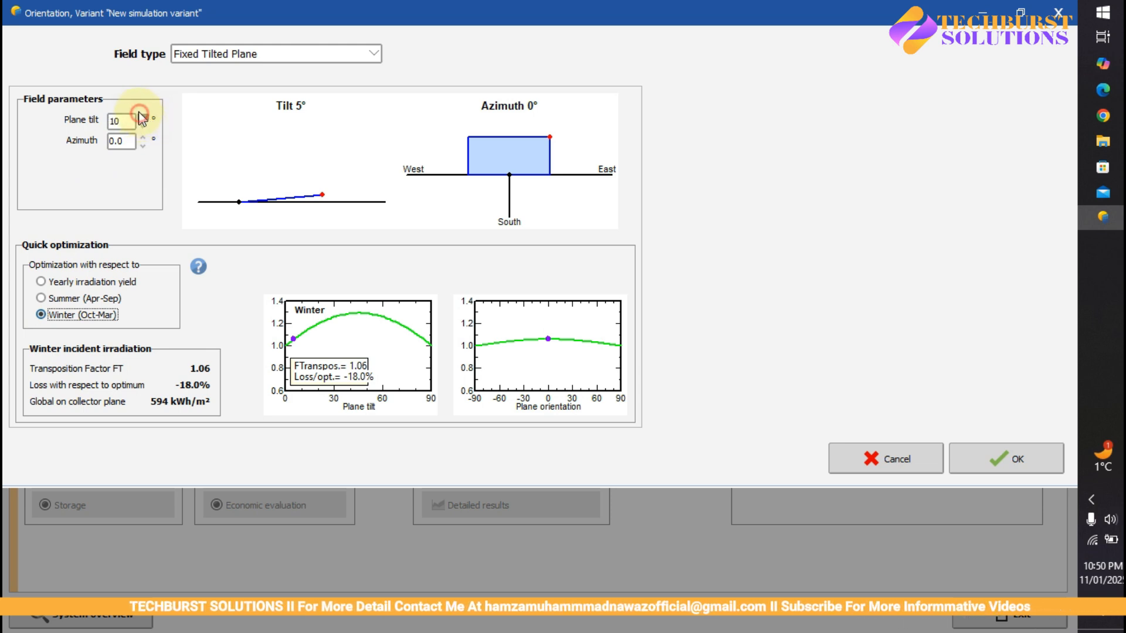
pyautogui.click(142, 117)
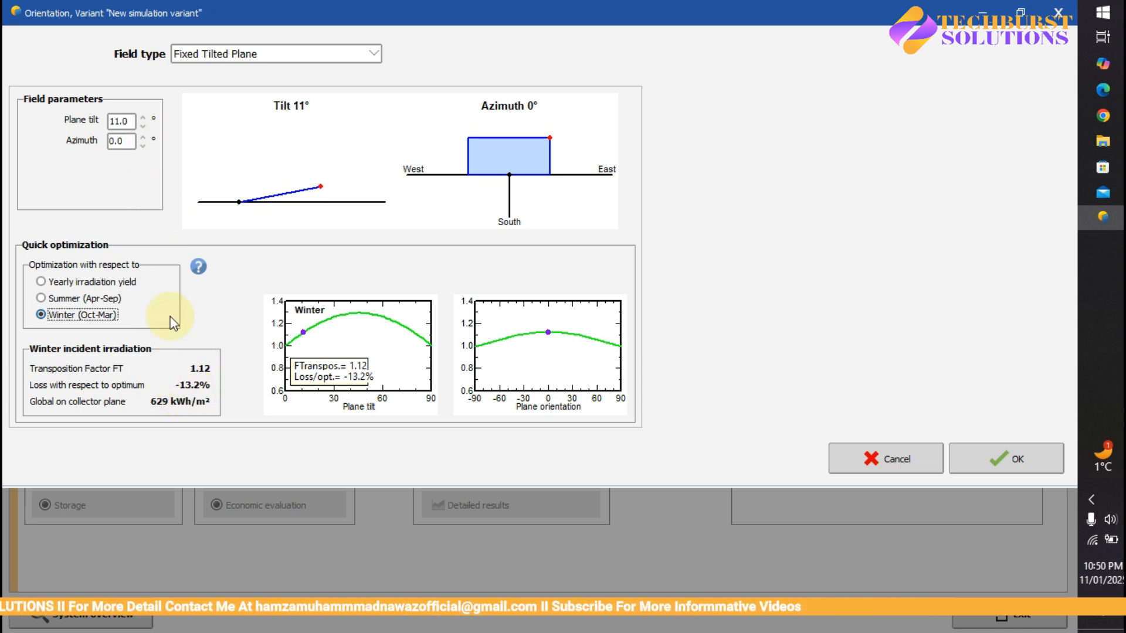
# Raise the plane tilt to 18° with the winter optimization selected.
pyautogui.click(142, 117)
pyautogui.click(142, 118)
pyautogui.click(143, 117)
pyautogui.click(143, 117)
pyautogui.click(142, 117)
pyautogui.click(142, 117)
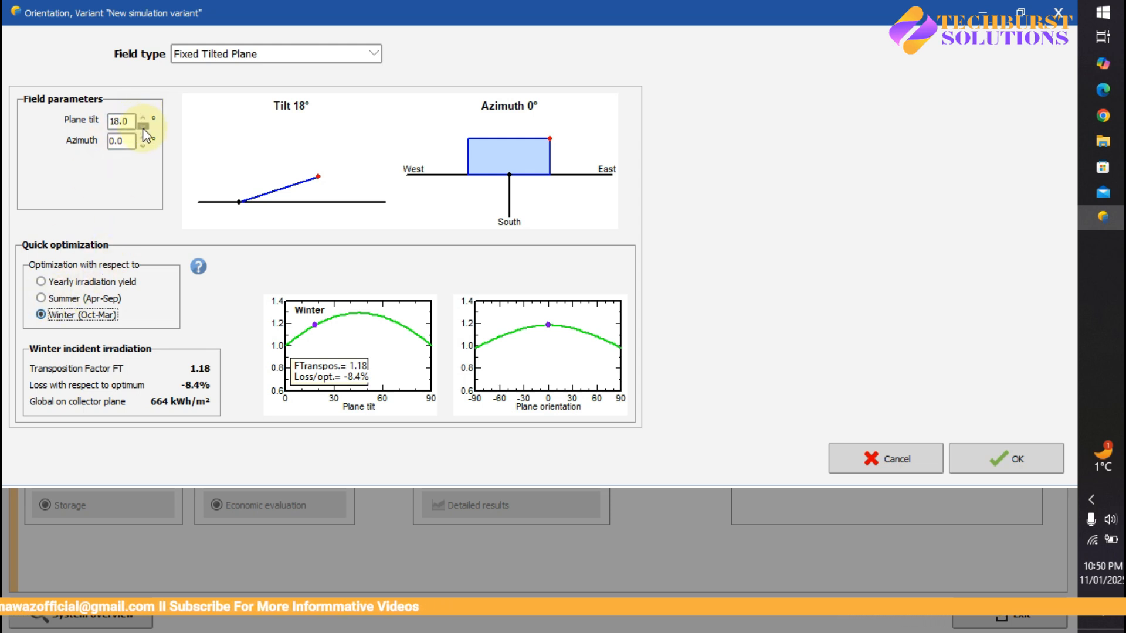
# Switch the quick optimization to Summer (Apr-Sep) and set the plane tilt to 5°.
pyautogui.click(40, 298)
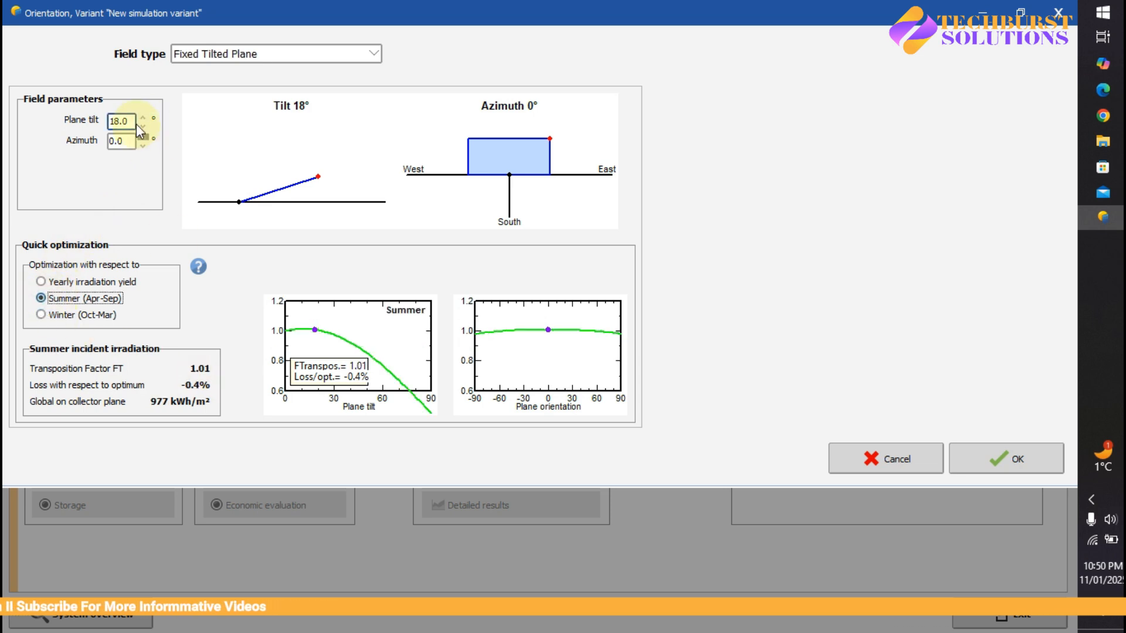
pyautogui.moveTo(132, 121); pyautogui.dragTo(106, 125)
pyautogui.write('5')
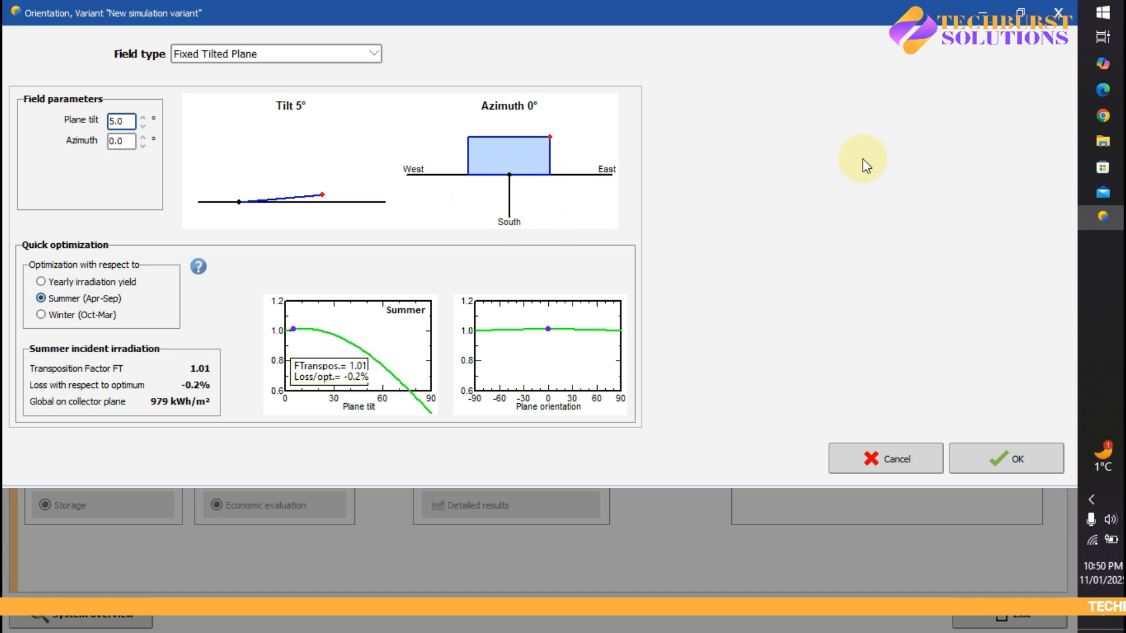
# Check the AZ Plastics roof in Google Maps in Chrome, then apply the orientation in PVsyst with yearly irradiation yield optimization.
pyautogui.click(1103, 115)
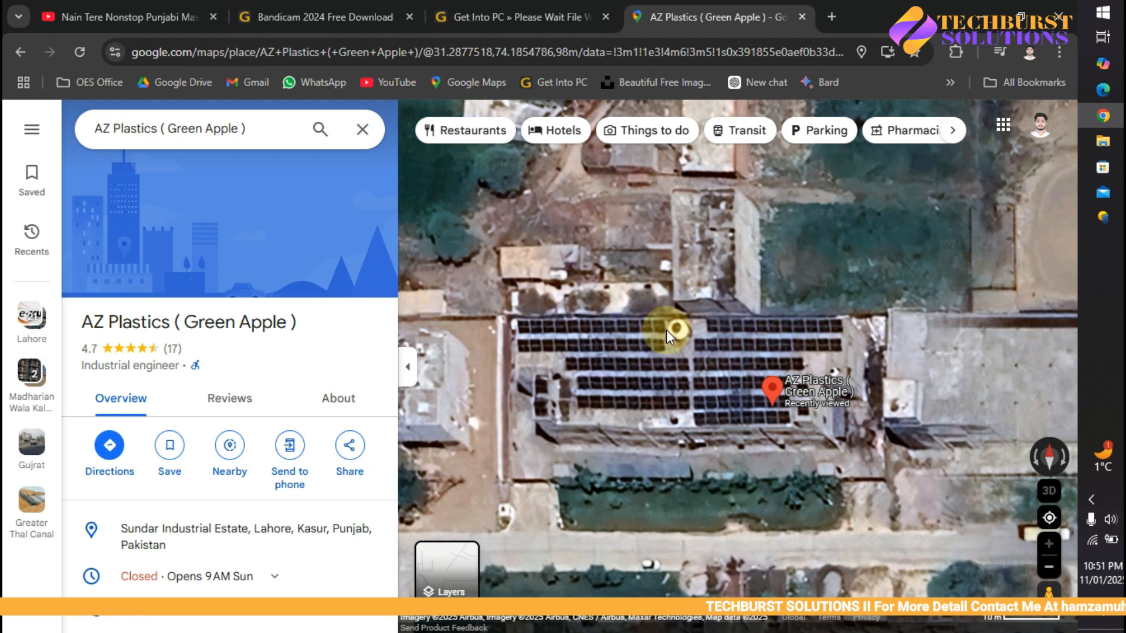
pyautogui.click(985, 24)
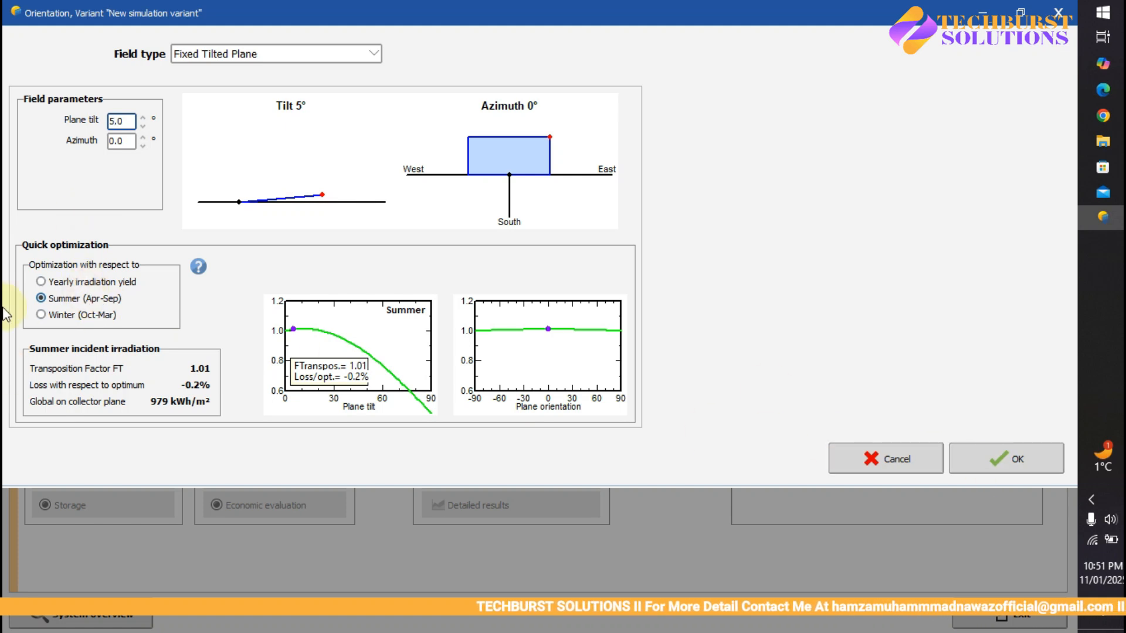
pyautogui.click(42, 282)
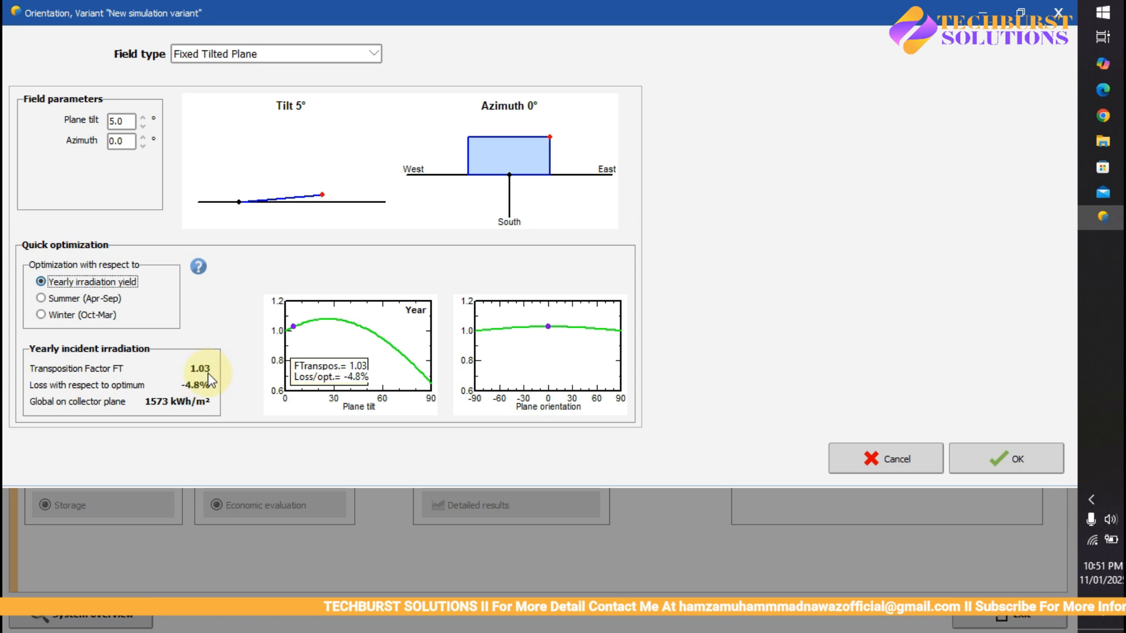
pyautogui.click(996, 460)
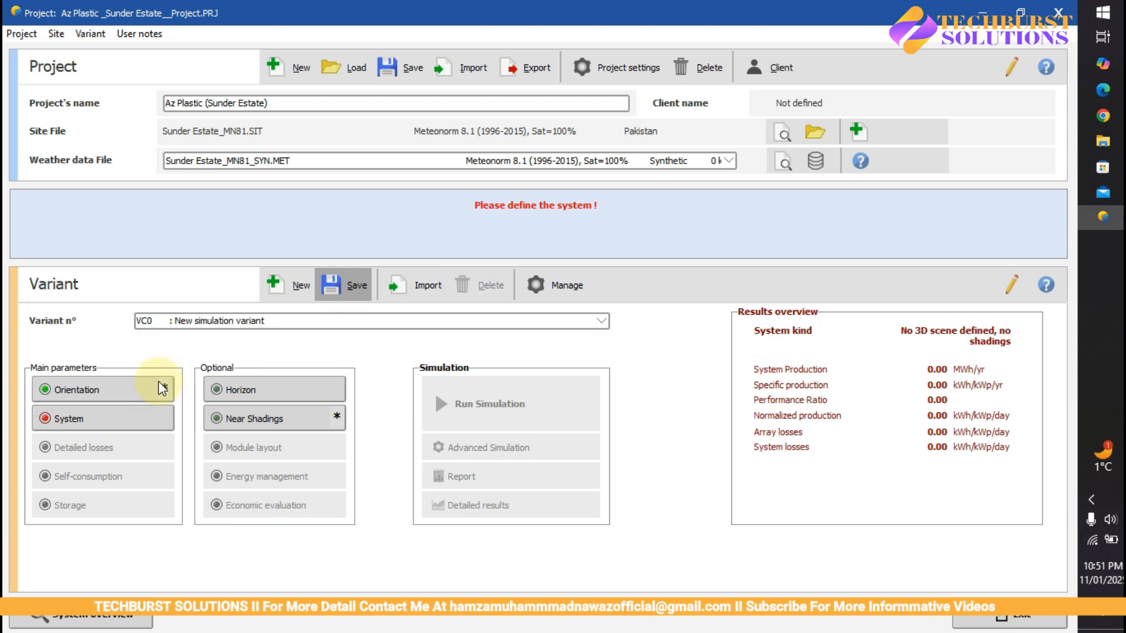
# Save the simulation variant with its modified orientation and open the grid system definition.
pyautogui.moveTo(170, 396)
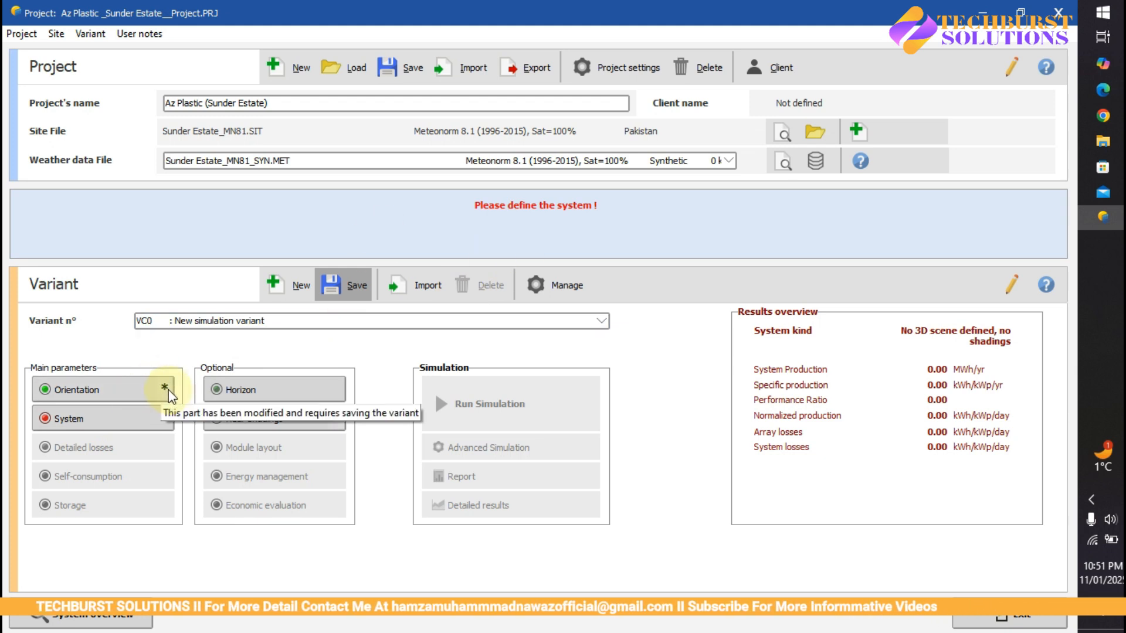
pyautogui.click(346, 284)
pyautogui.click(469, 396)
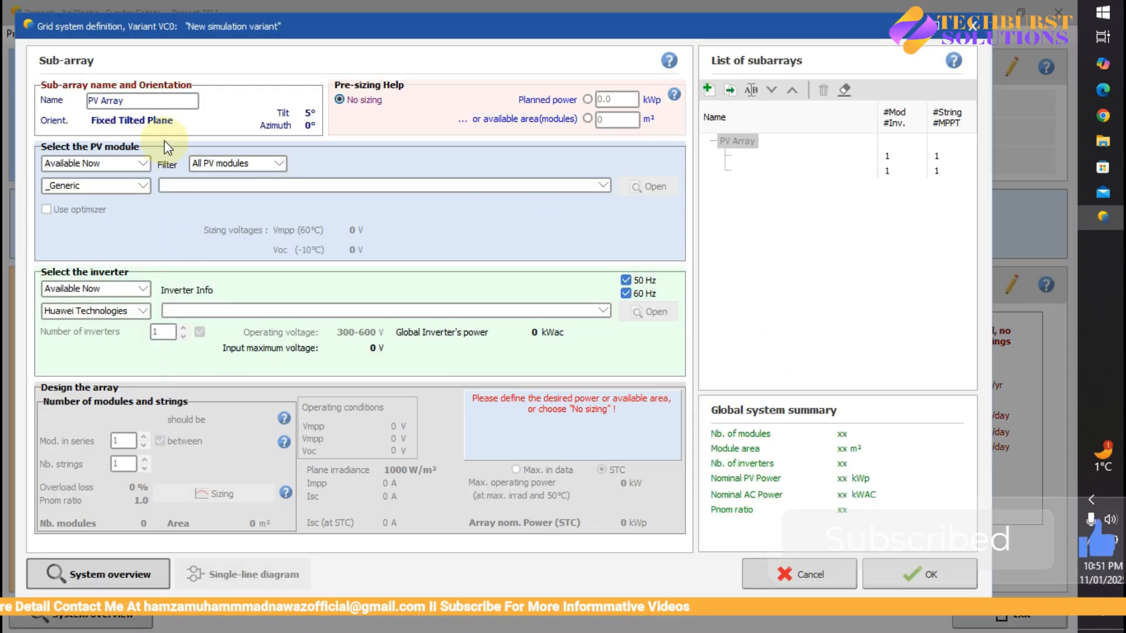
pyautogui.click(144, 106)
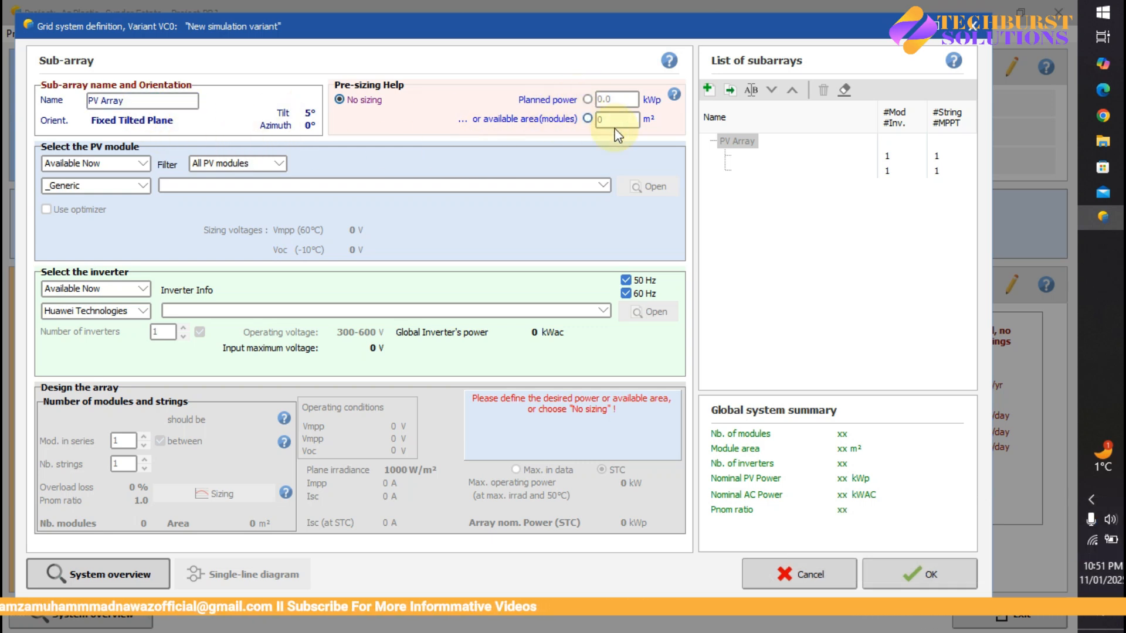
# Switch to the Windows Calculator, set it to Standard mode, calculate 360 - 10 and close it.
pyautogui.press('super')
pyautogui.write('cal')
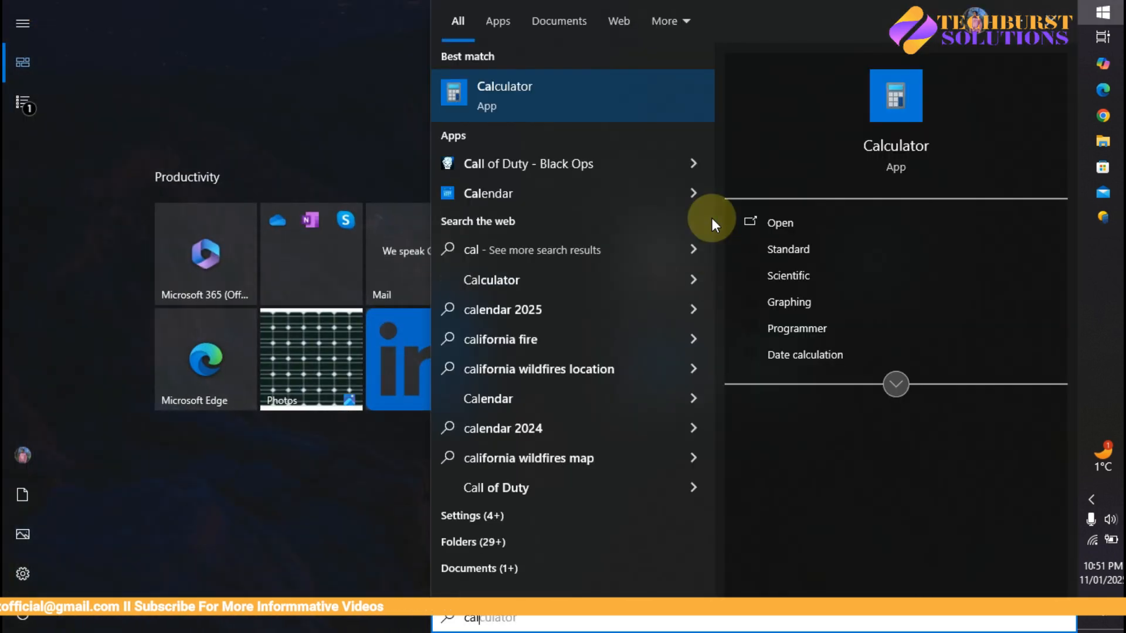
pyautogui.press('Return')
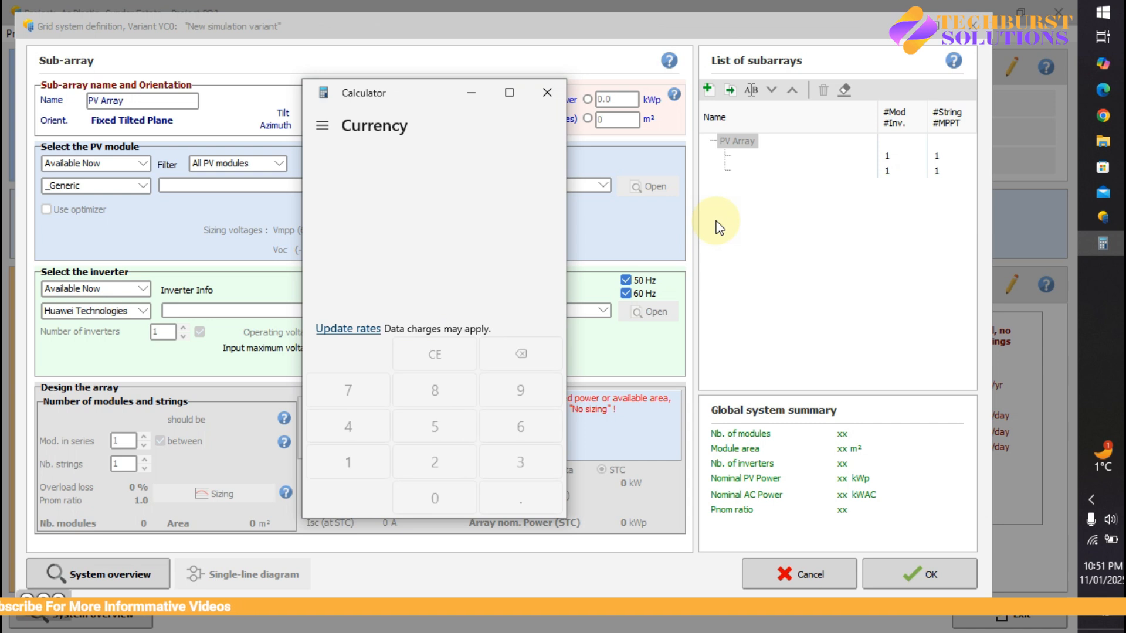
pyautogui.click(323, 126)
pyautogui.click(347, 195)
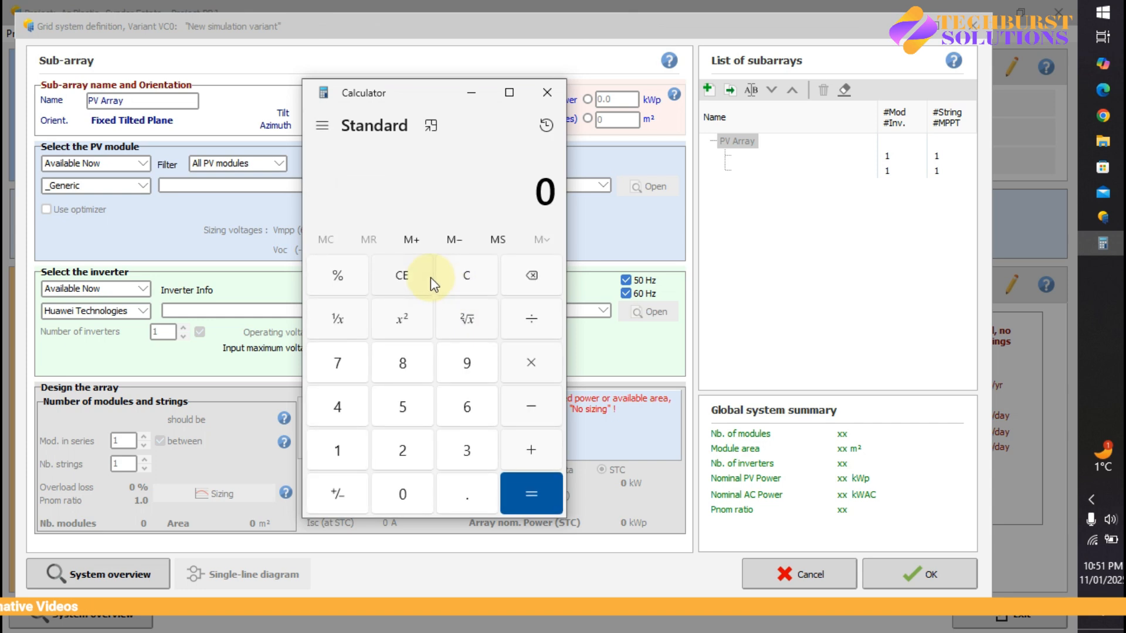
pyautogui.write('360 - ')
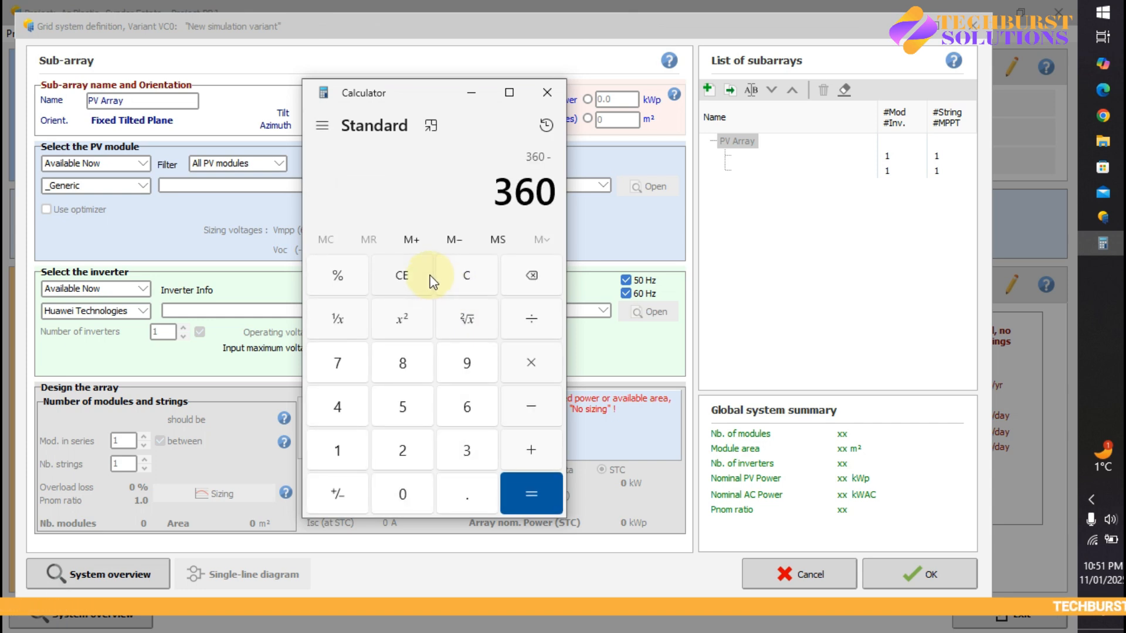
pyautogui.write('10')
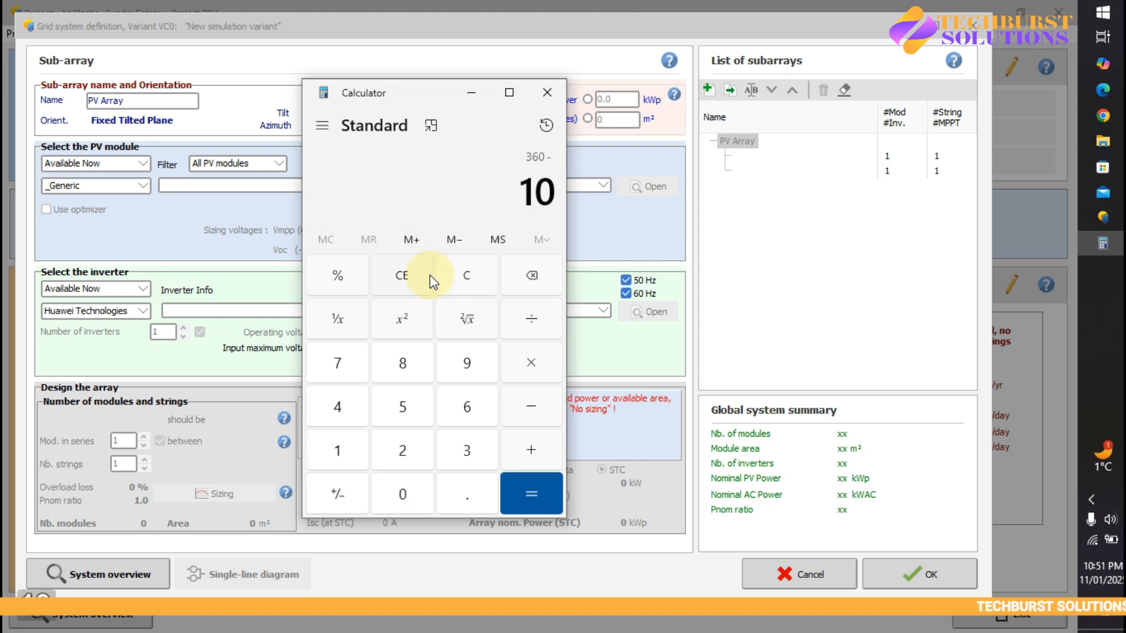
pyautogui.press('Return')
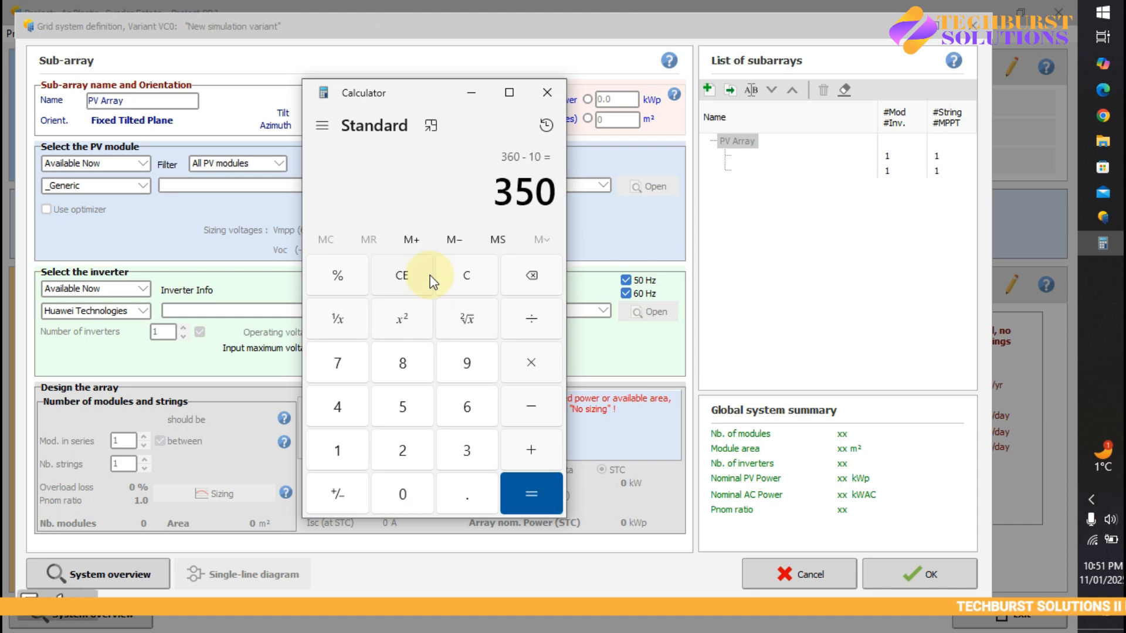
pyautogui.click(548, 89)
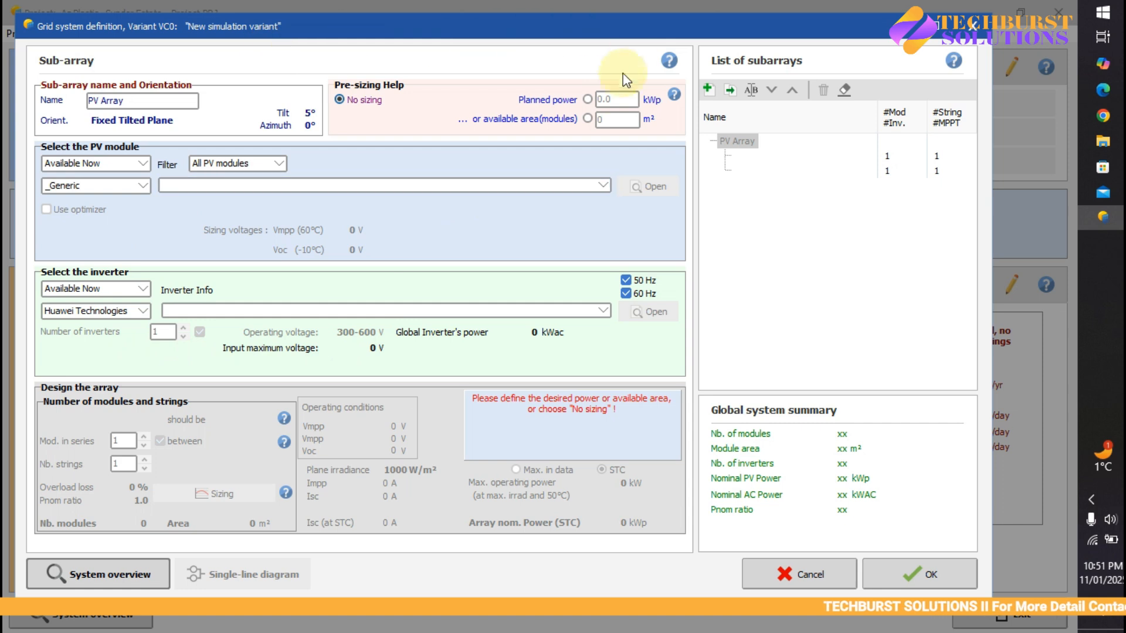
# Calculate 350 × 580 in Calculator and set the sub-array's planned power to 203 kWp in the PVsyst system definition.
pyautogui.click(588, 100)
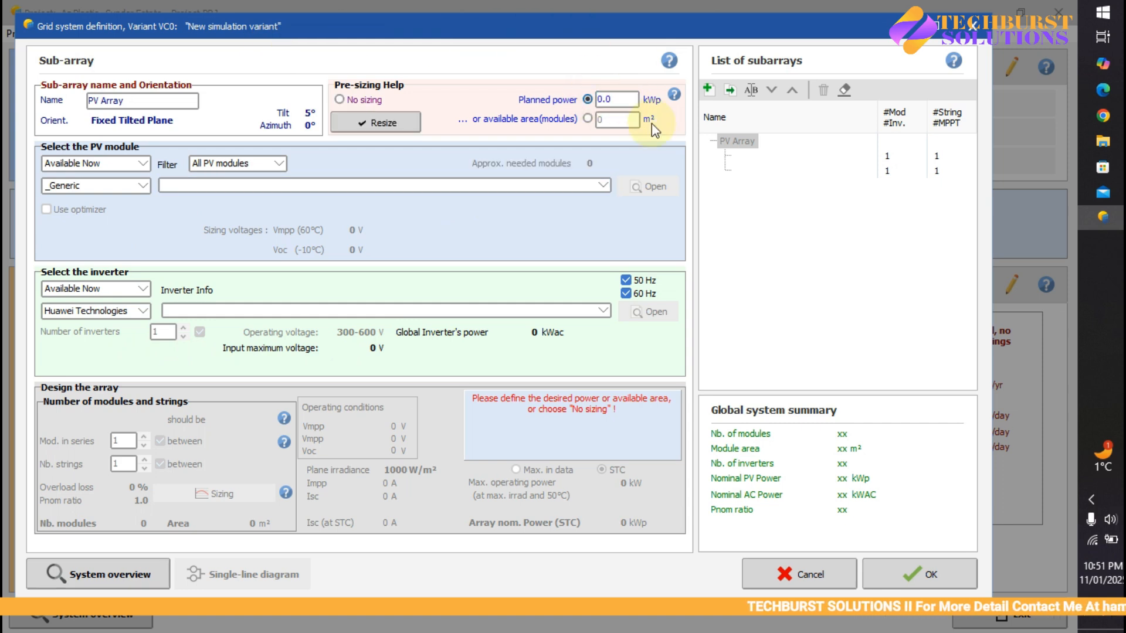
pyautogui.press('super')
pyautogui.write('ca')
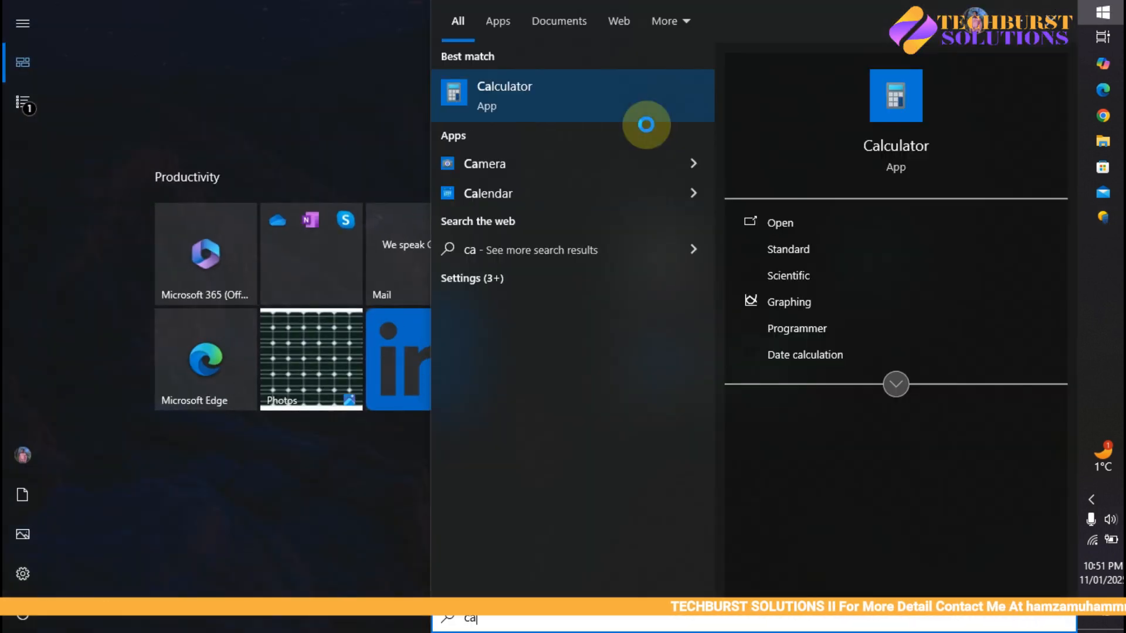
pyautogui.write('l')
pyautogui.click(598, 116)
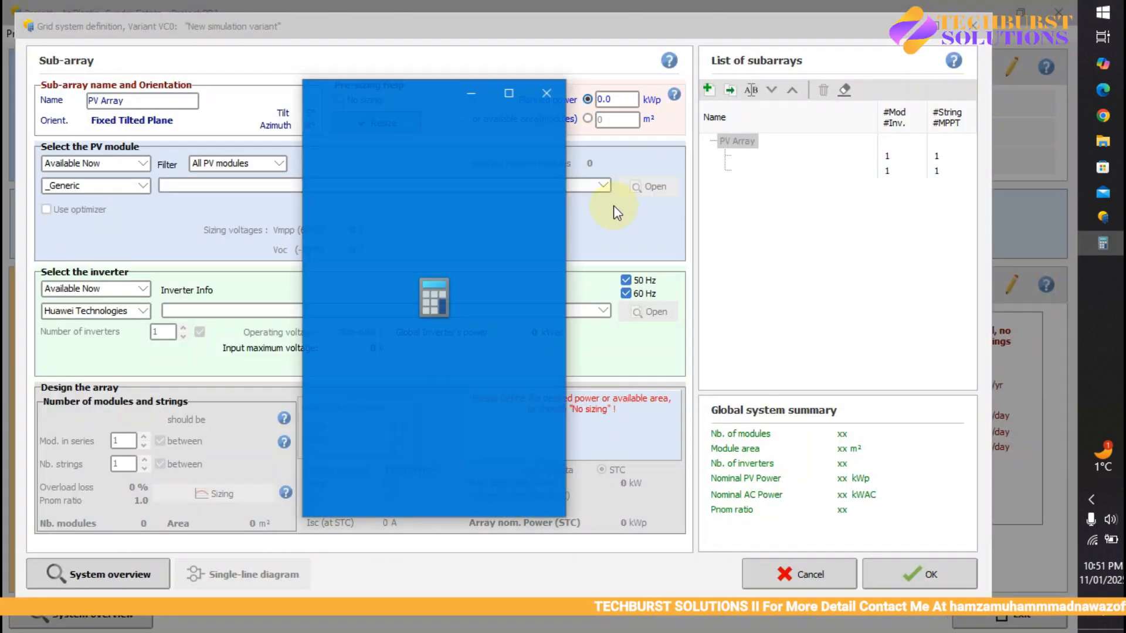
pyautogui.write('200')
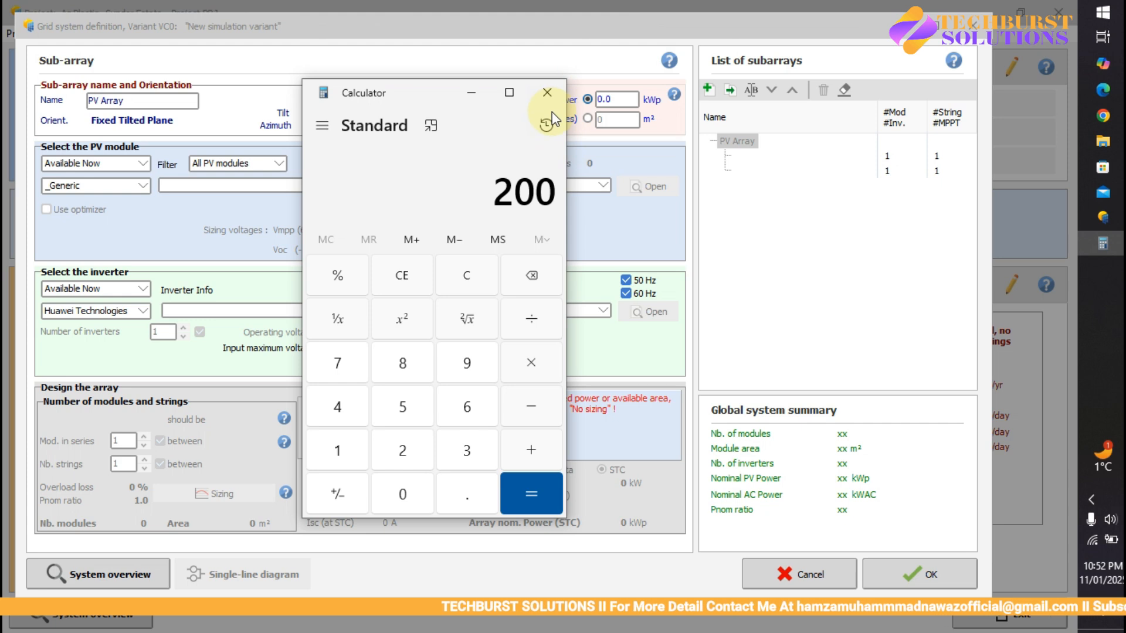
pyautogui.press('Escape')
pyautogui.write('350*580')
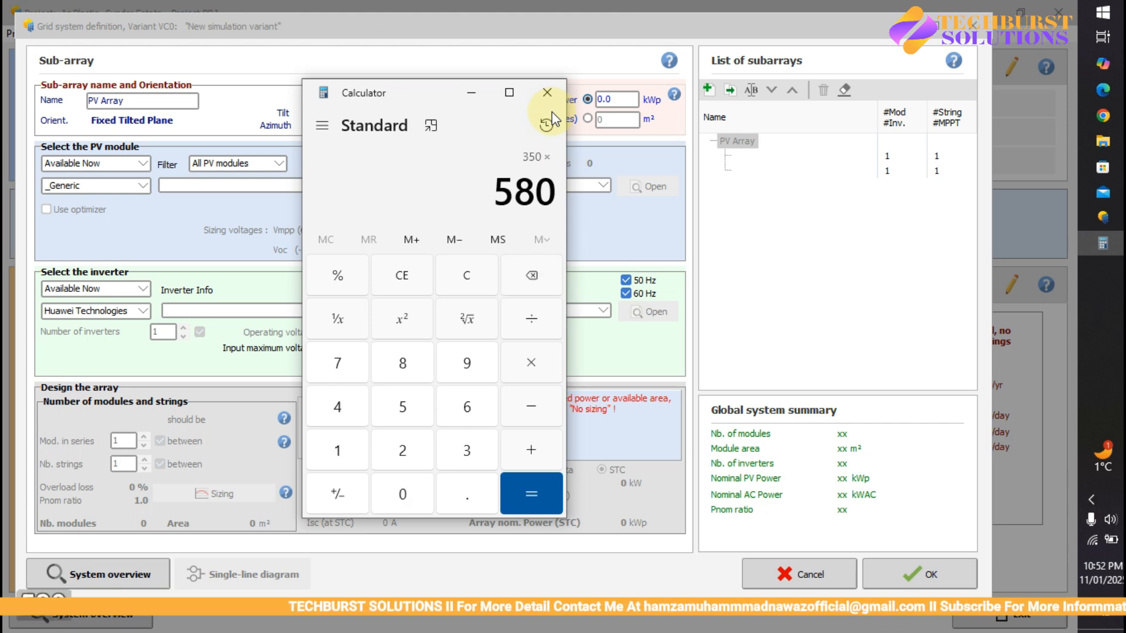
pyautogui.press('Return')
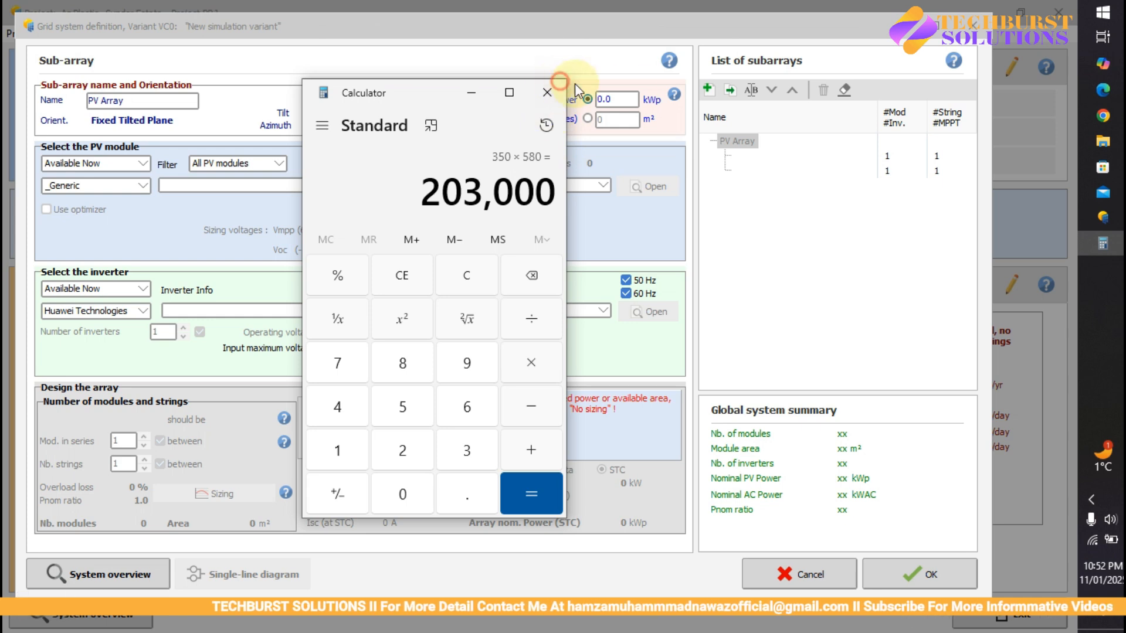
pyautogui.click(558, 93)
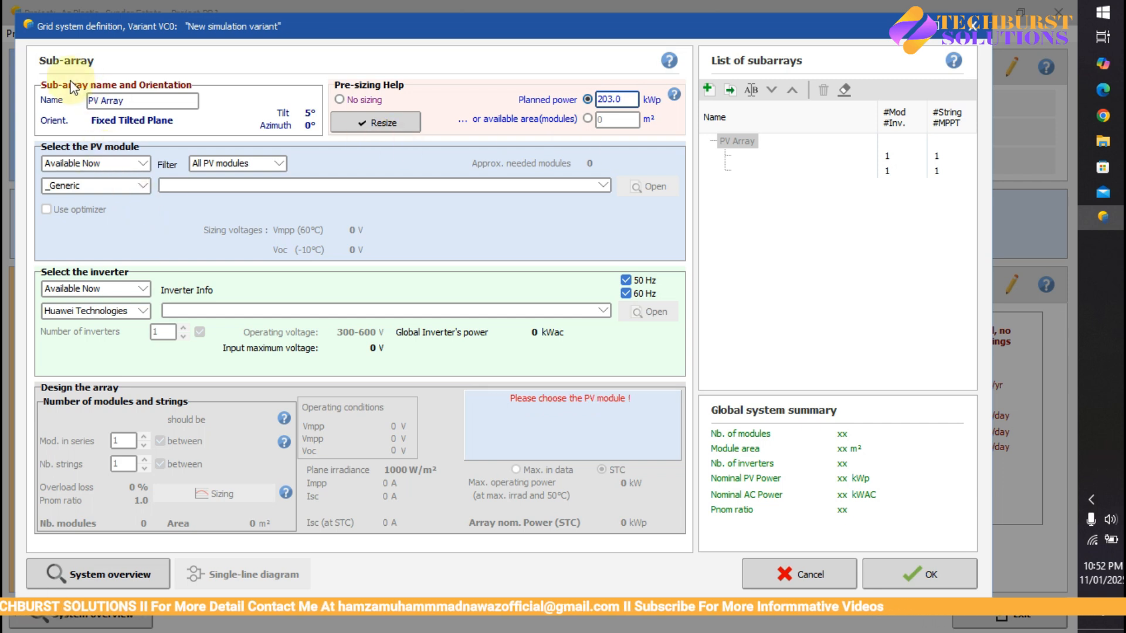
pyautogui.click(937, 26)
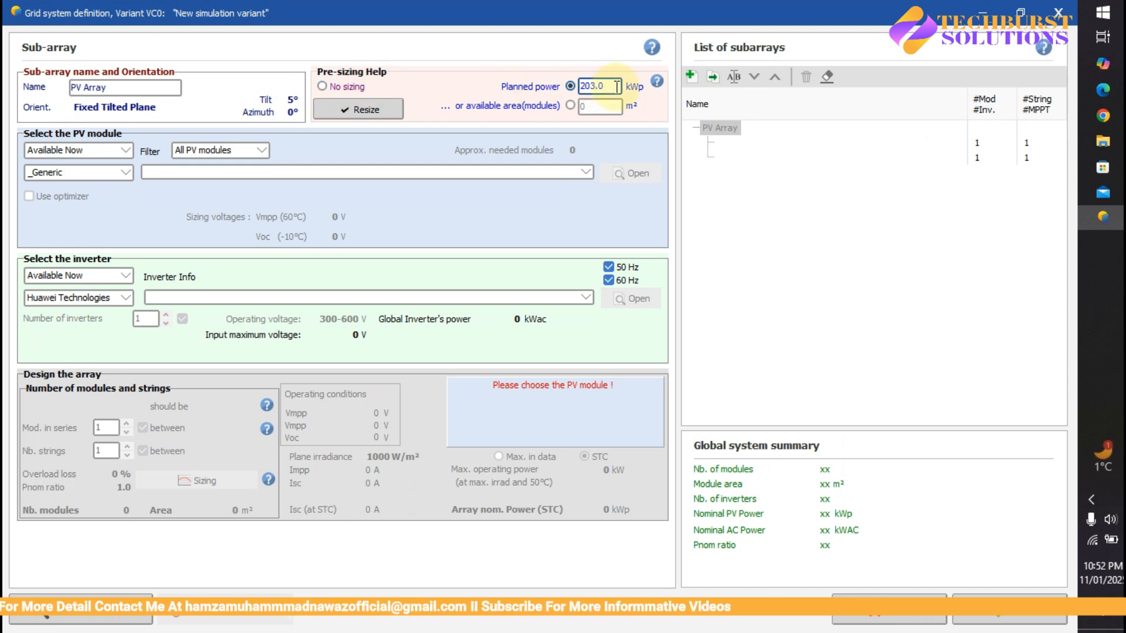
# Try the no-sizing and available-area options for pre-sizing, then return to planned power as the sizing basis.
pyautogui.click(350, 91)
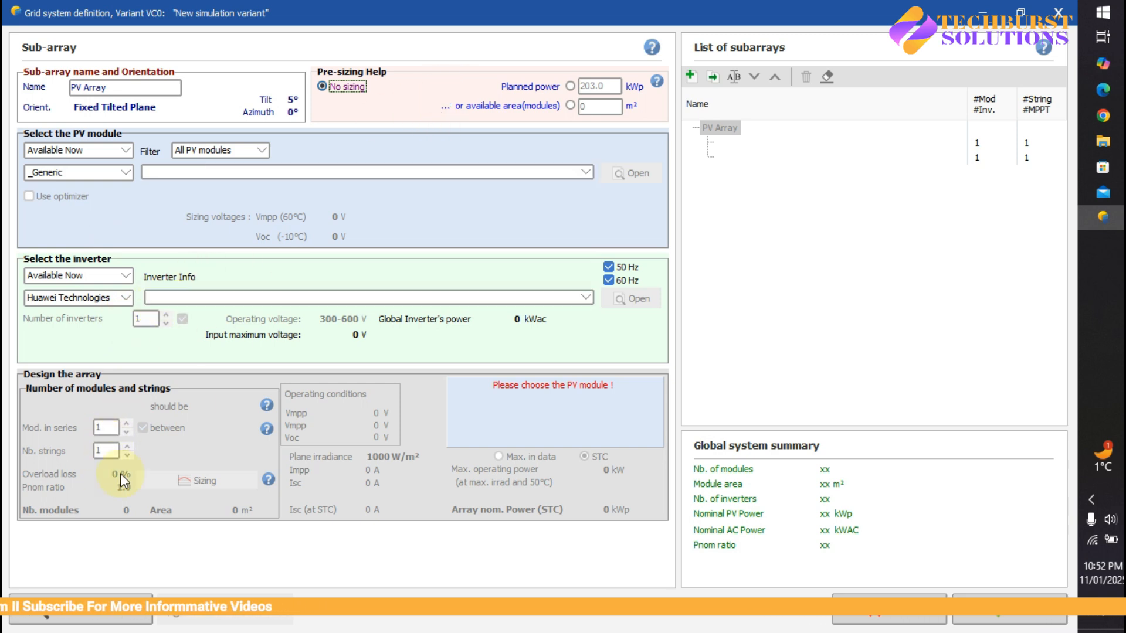
pyautogui.click(571, 87)
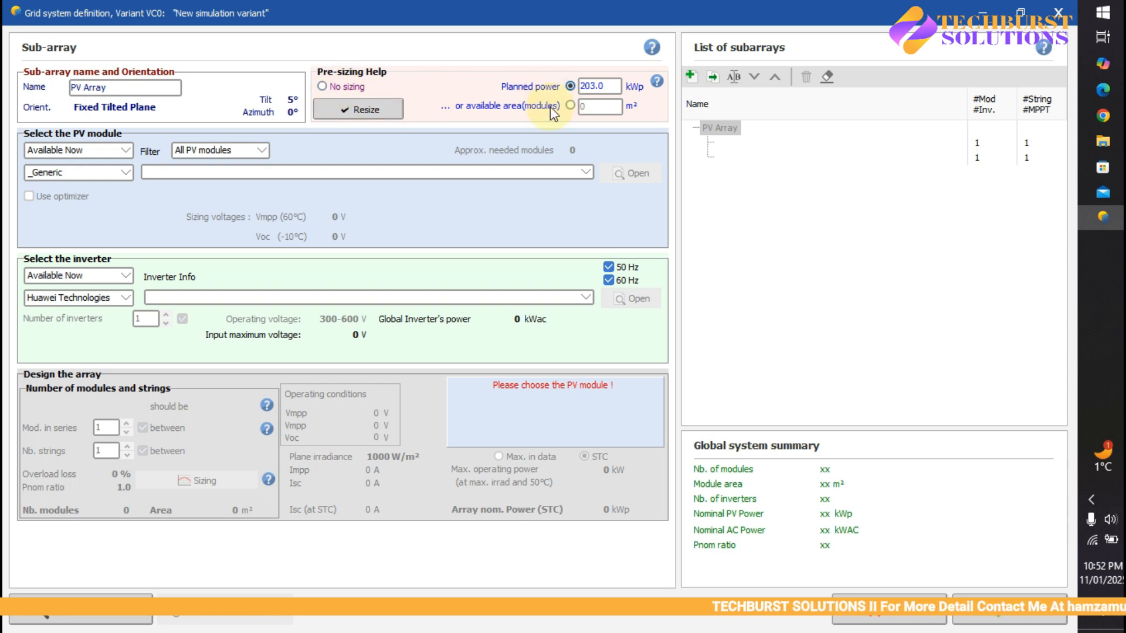
pyautogui.click(571, 105)
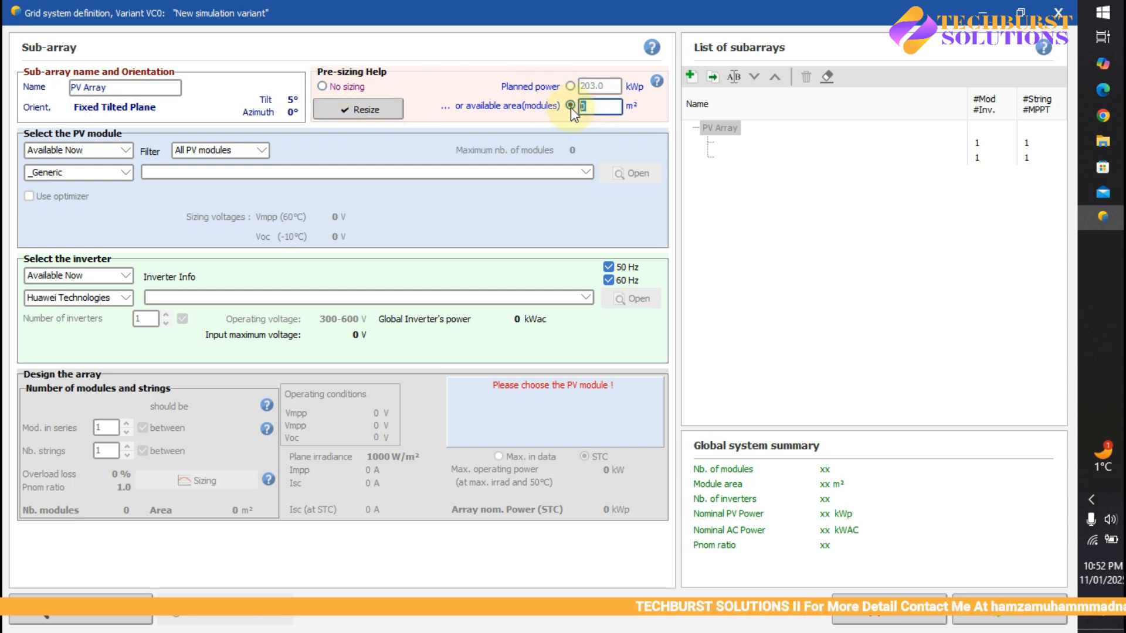
pyautogui.write('97040')
pyautogui.press('BackSpace')
pyautogui.press('BackSpace')
pyautogui.press('BackSpace')
pyautogui.press('BackSpace')
pyautogui.press('BackSpace')
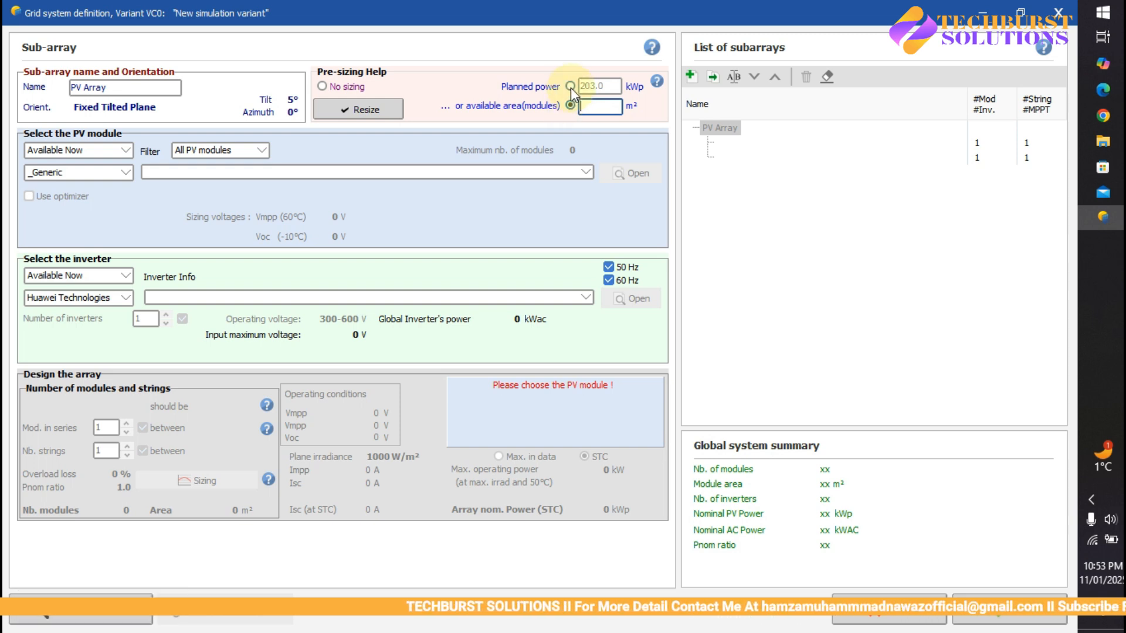
pyautogui.click(569, 86)
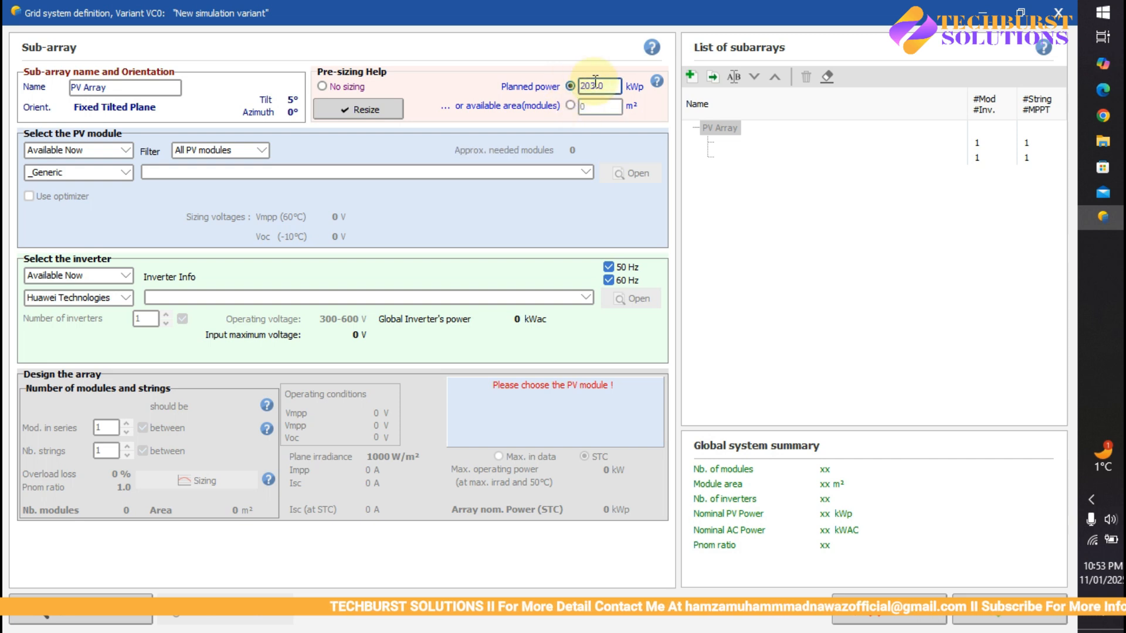
pyautogui.click(598, 106)
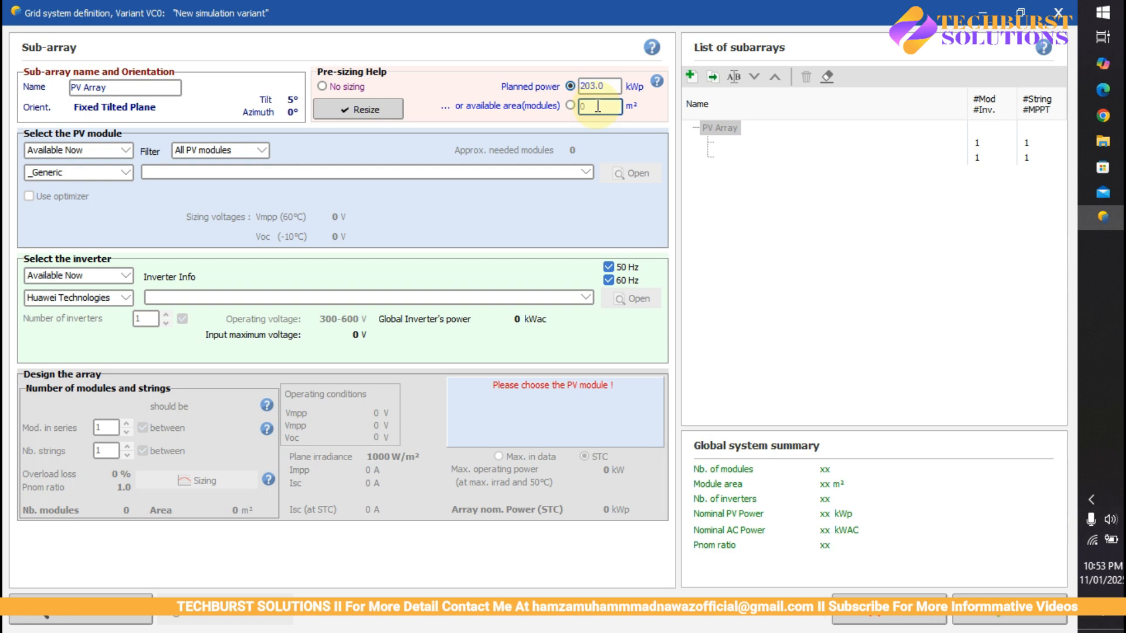
# Keep the PV module selection on Available Now and choose Longi Solar as the module manufacturer.
pyautogui.click(126, 146)
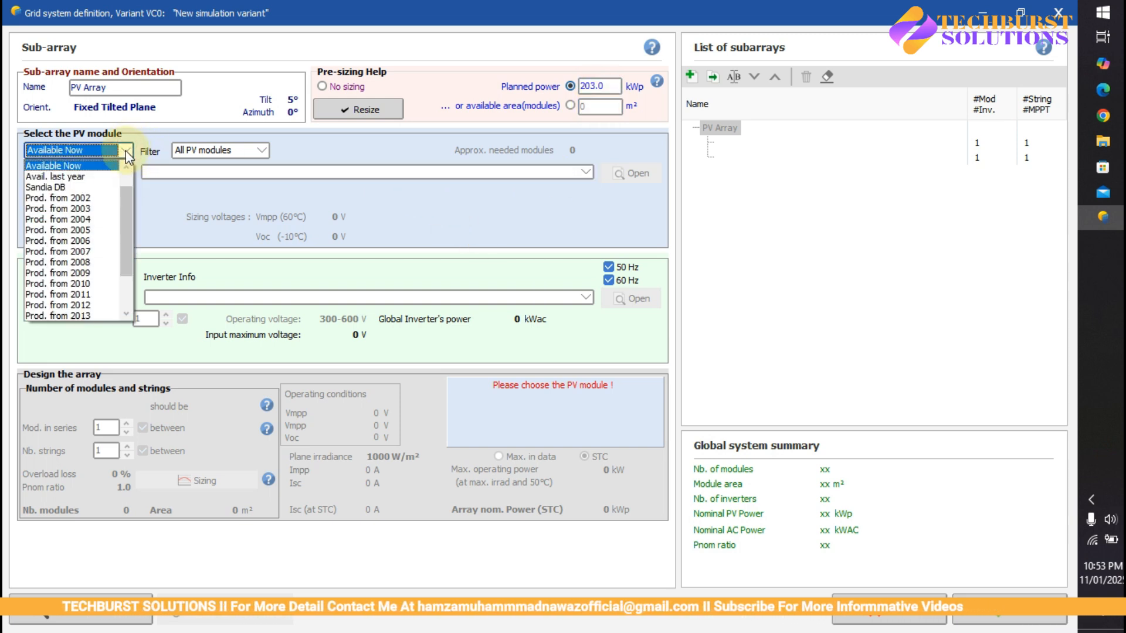
pyautogui.click(84, 164)
pyautogui.click(76, 172)
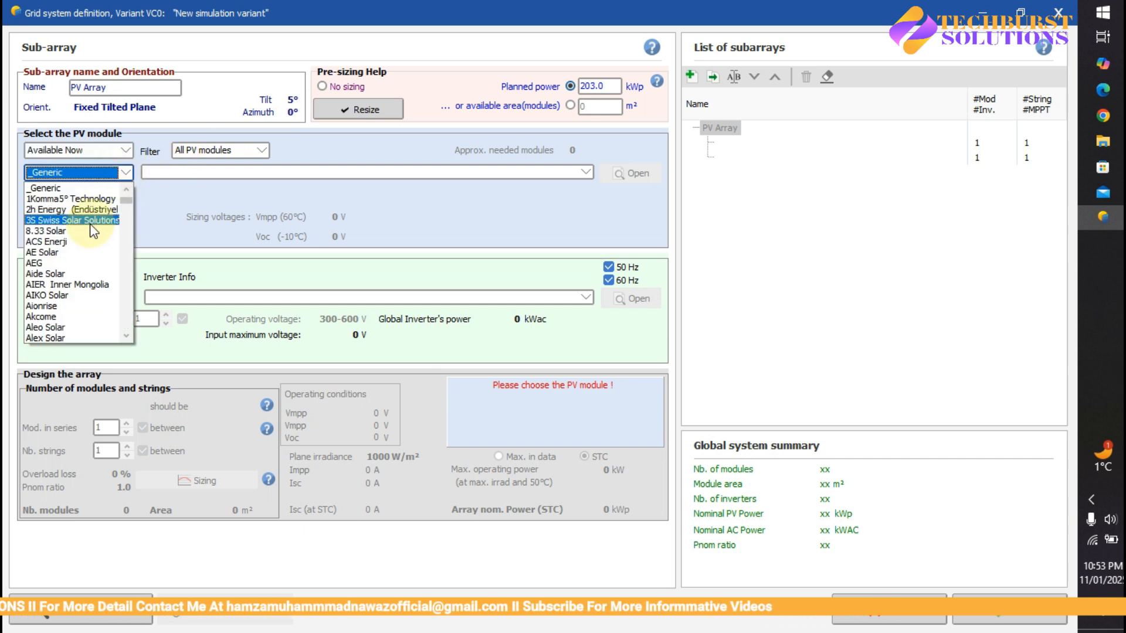
pyautogui.press('l')
pyautogui.click(79, 230)
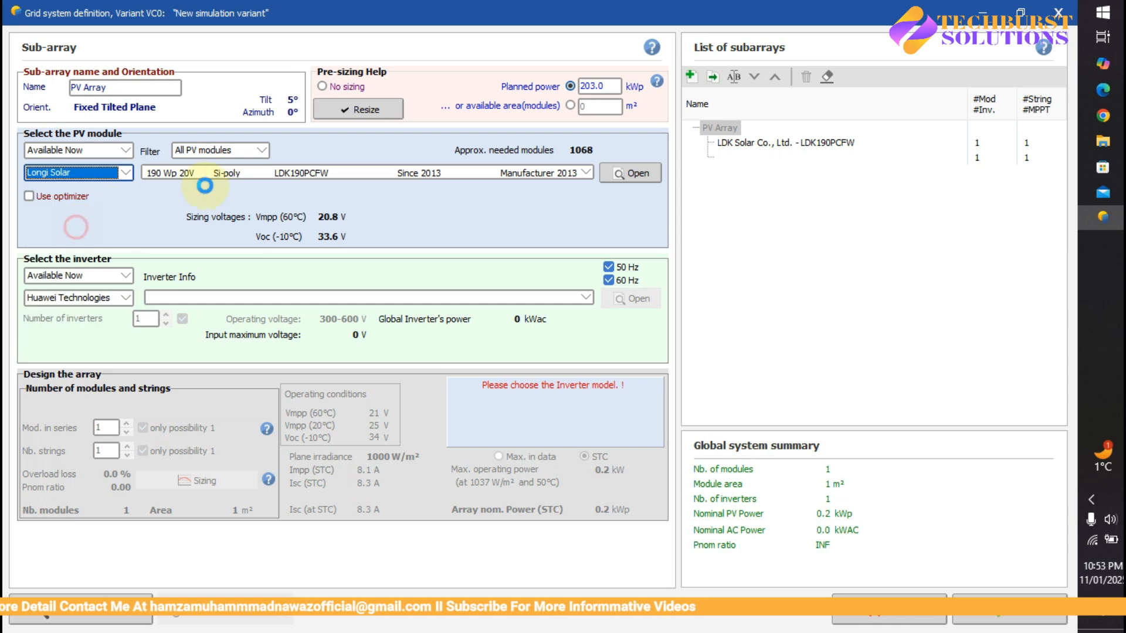
# Choose the 580 Wp Longi Solar LR5-72HTH-580M as the sub-array's PV module.
pyautogui.click(585, 172)
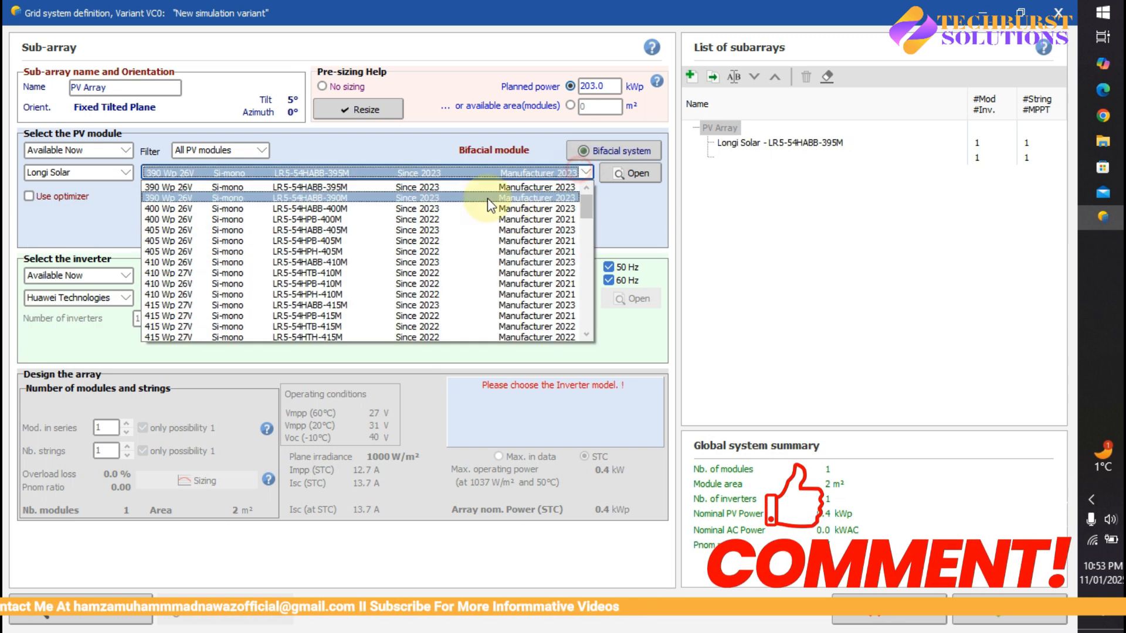
pyautogui.scroll(-3, 317, 258)
pyautogui.scroll(-15, 304, 287)
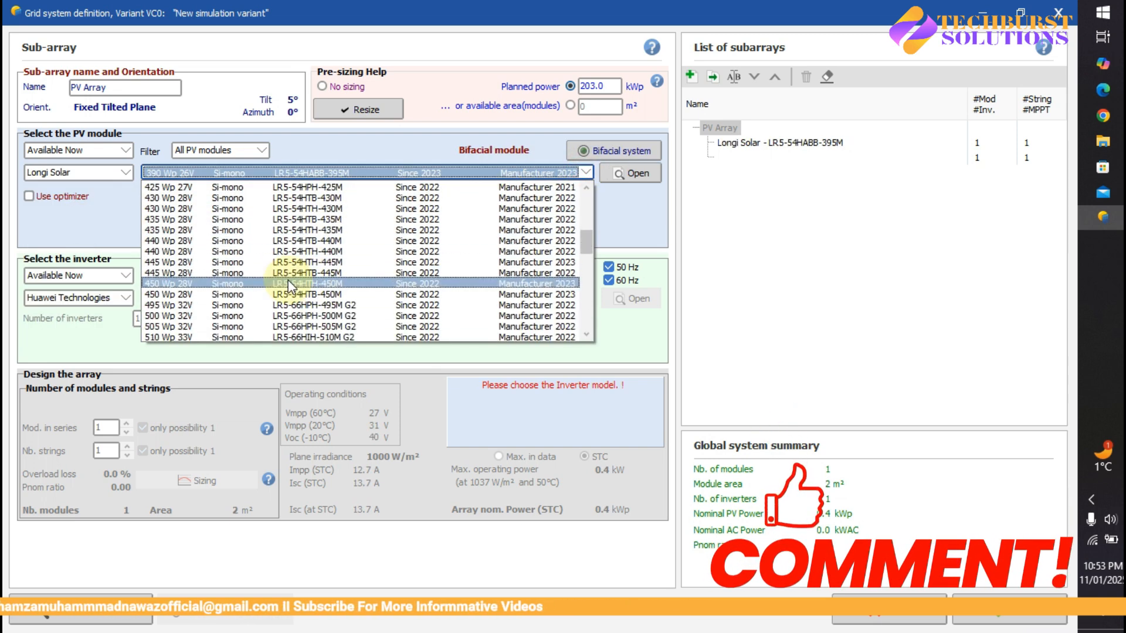
pyautogui.scroll(-2, 283, 294)
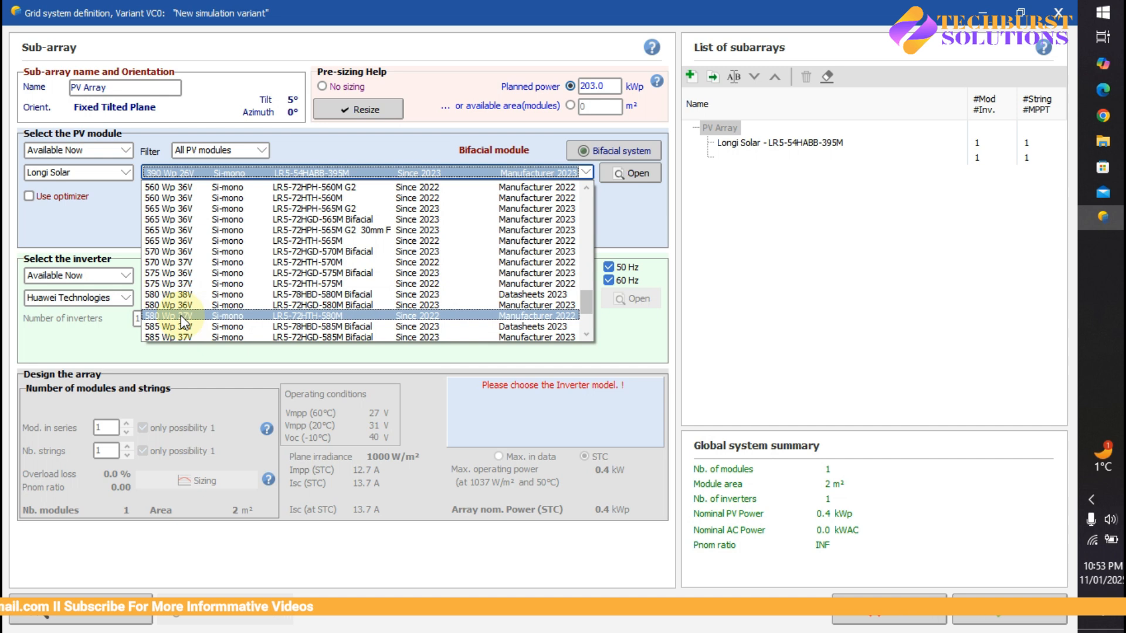
pyautogui.click(404, 320)
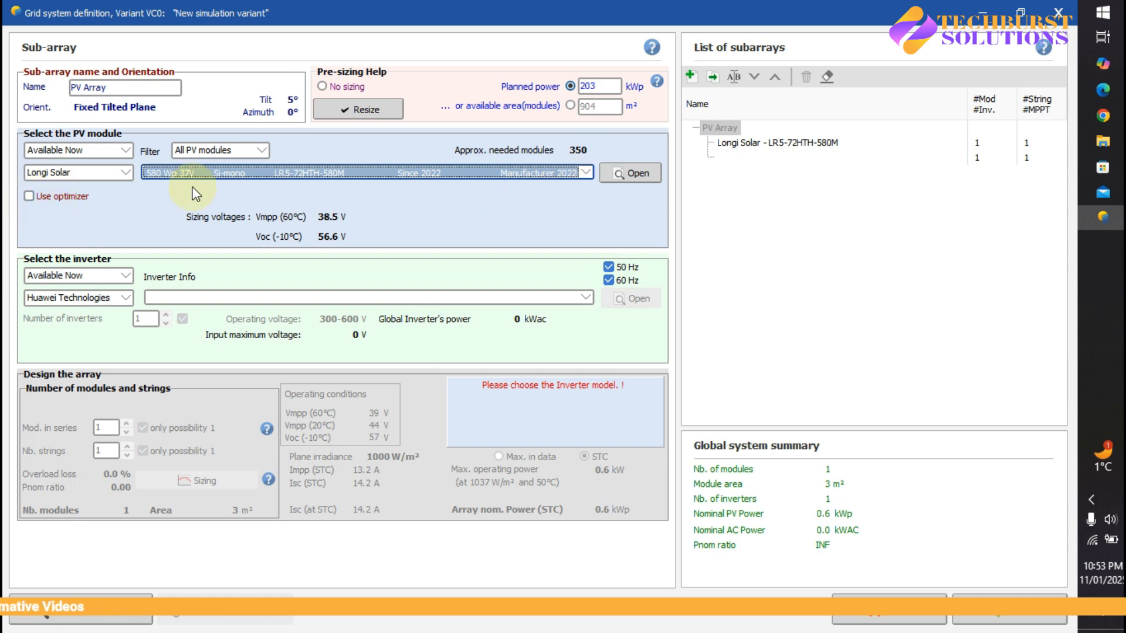
# Try the optimizer option for the PV modules, browse the available optimizer models, and turn the option off again.
pyautogui.click(32, 196)
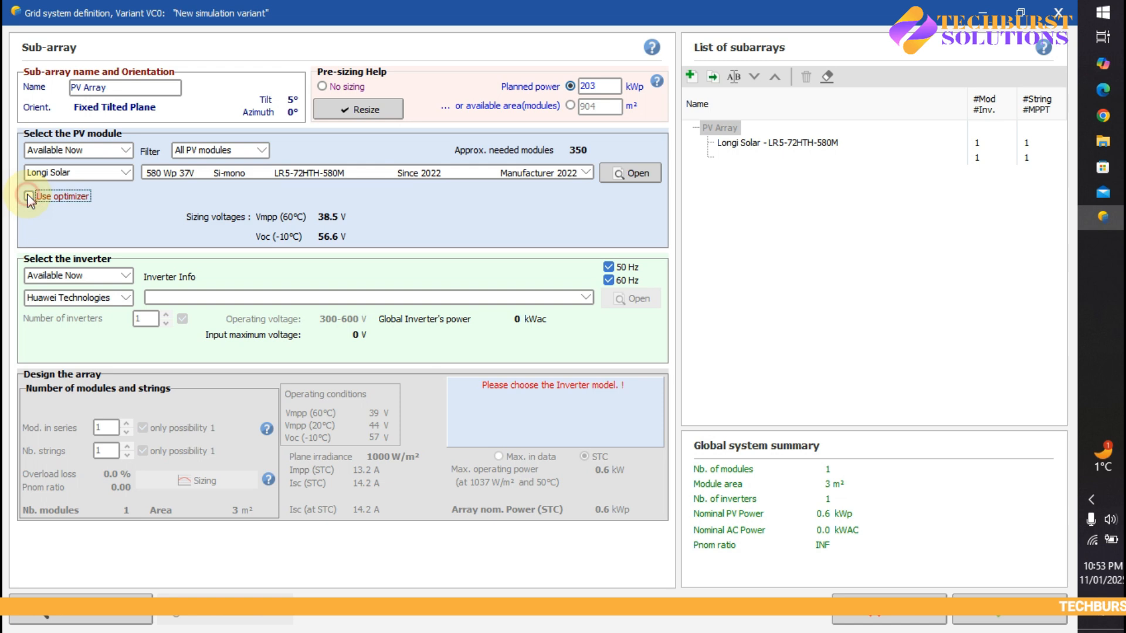
pyautogui.click(29, 196)
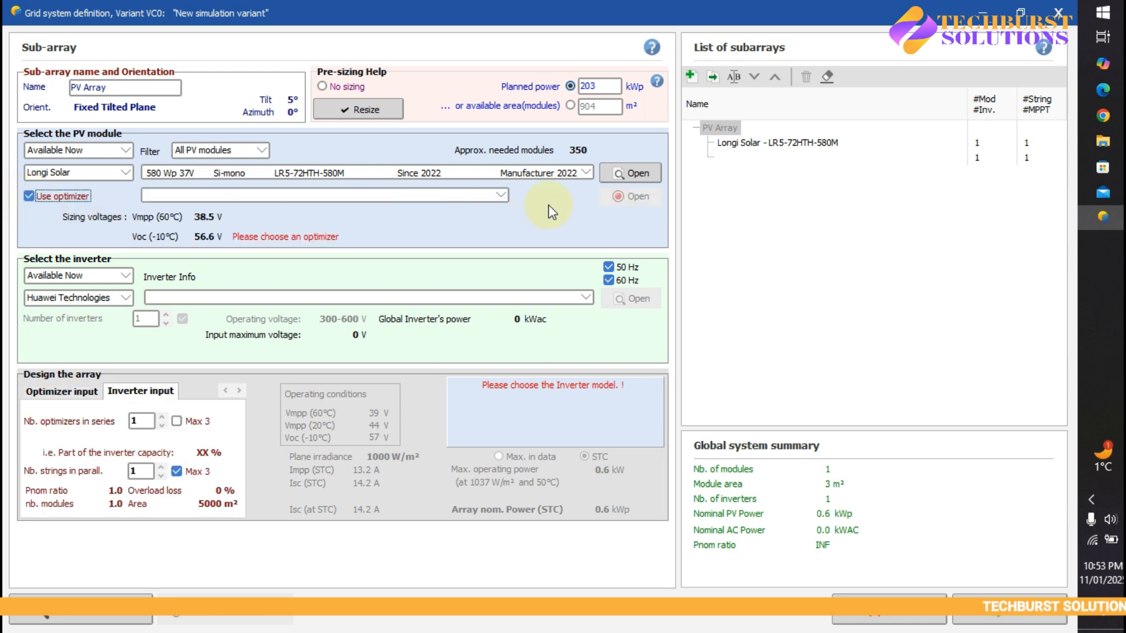
pyautogui.click(500, 195)
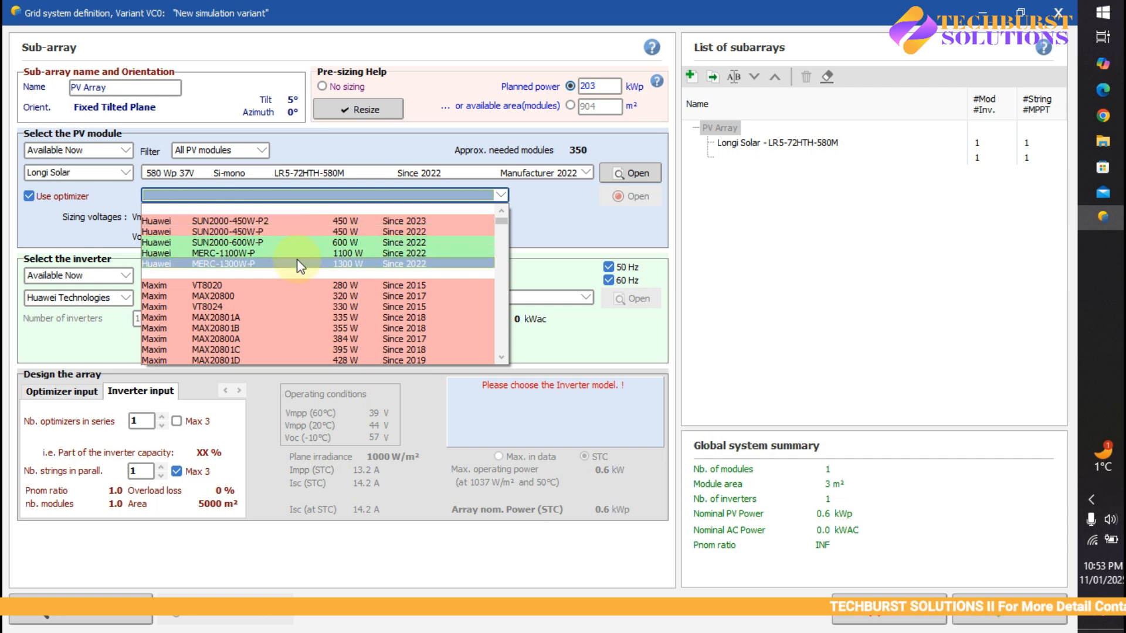
pyautogui.click(34, 205)
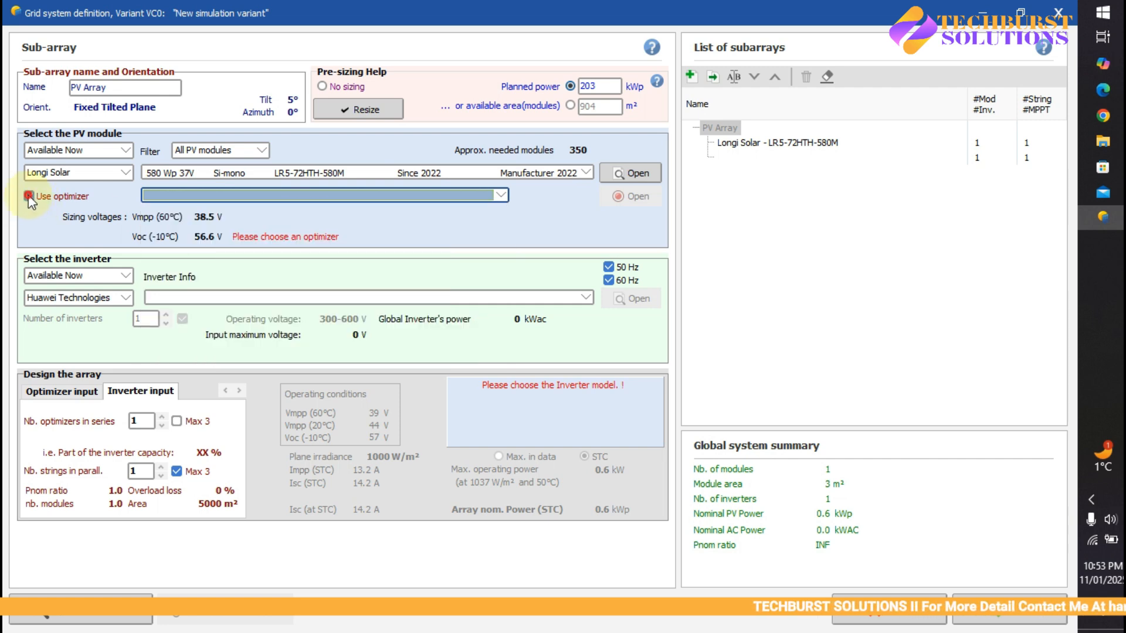
pyautogui.click(28, 195)
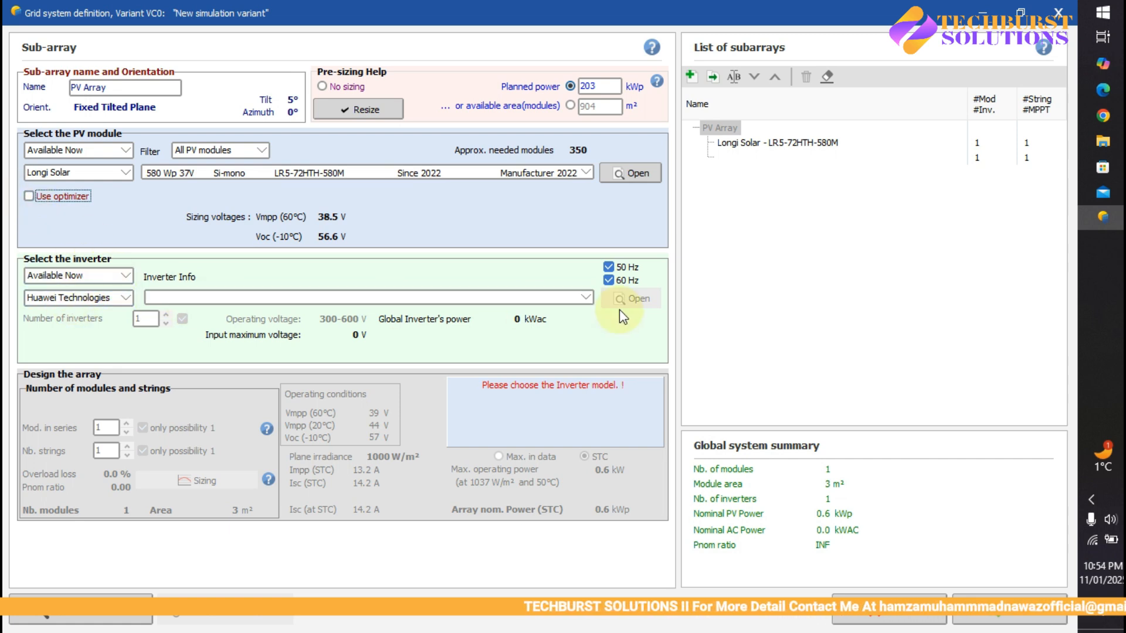
# Keep Huawei Technologies as the inverter manufacturer and choose the 100 kW SUN2000-100KTL-M1-480Vac inverter.
pyautogui.click(121, 298)
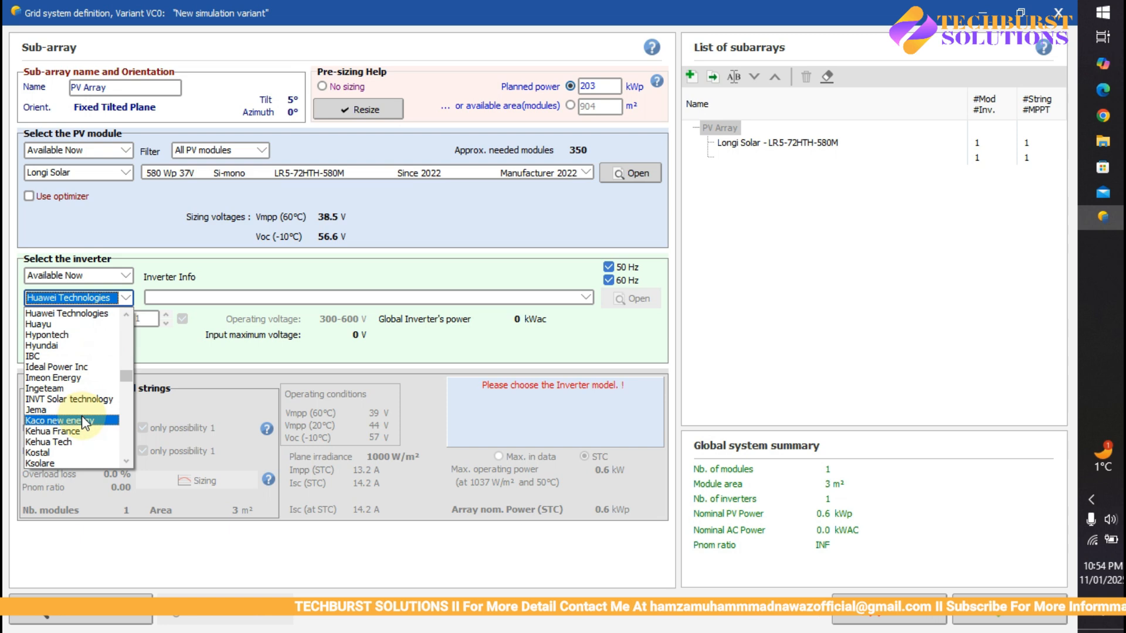
pyautogui.scroll(-3, 88, 381)
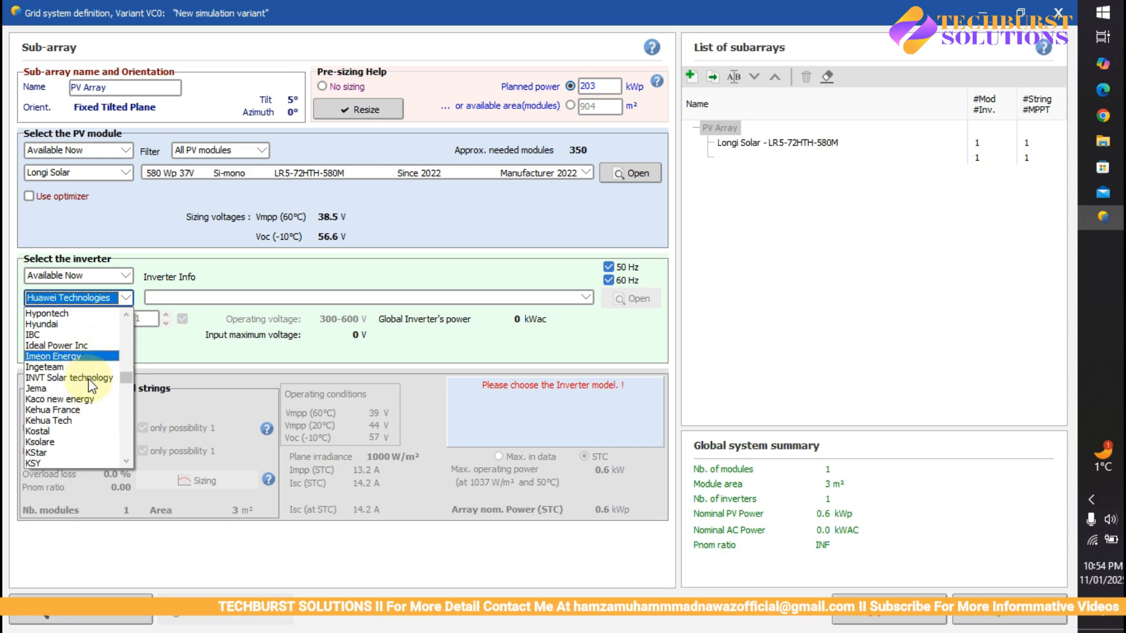
pyautogui.click(147, 350)
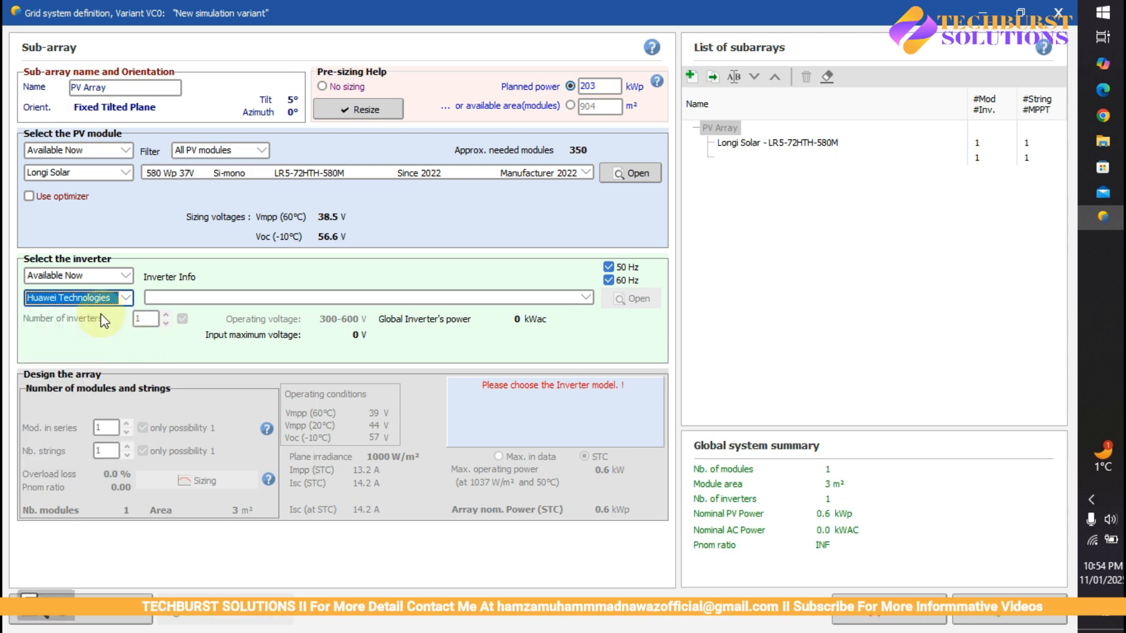
pyautogui.click(574, 297)
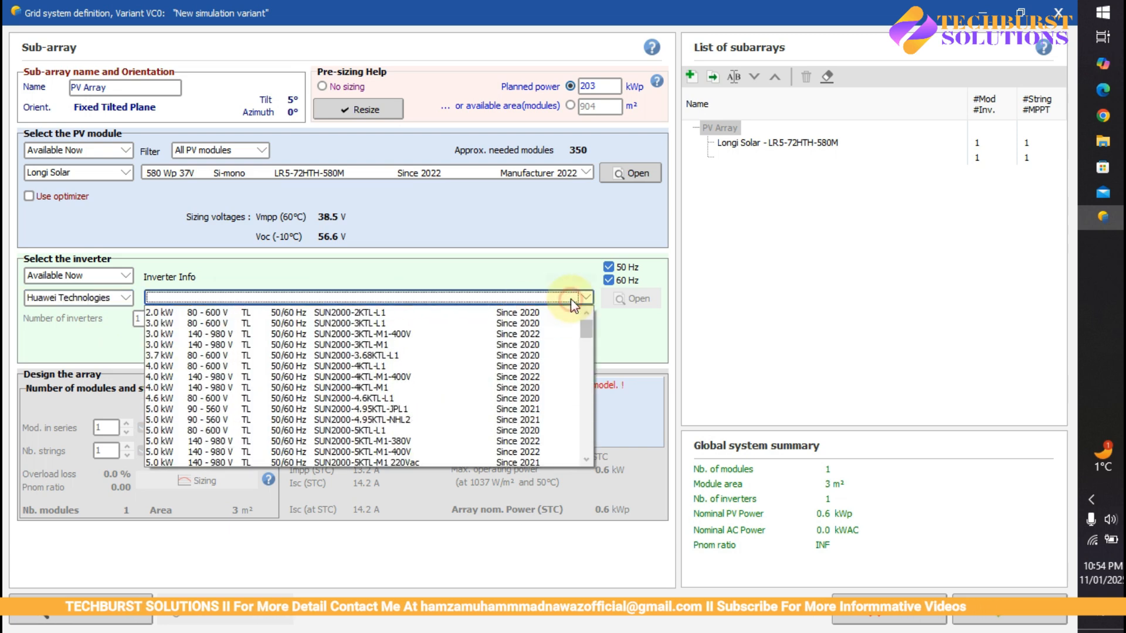
pyautogui.scroll(-8, 364, 372)
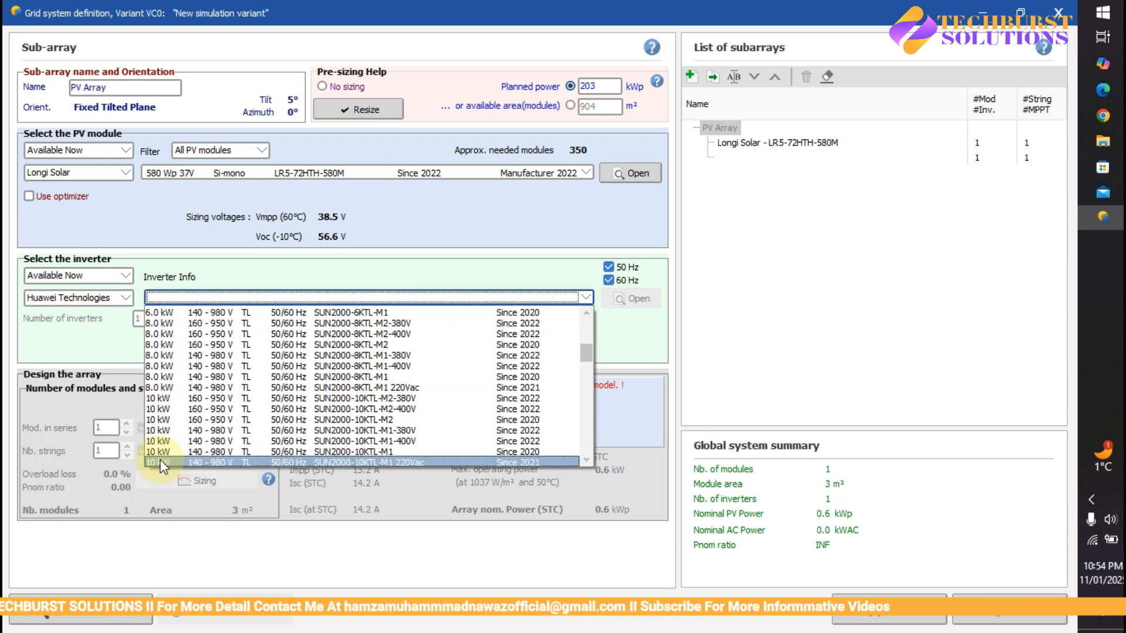
pyautogui.scroll(-10, 175, 437)
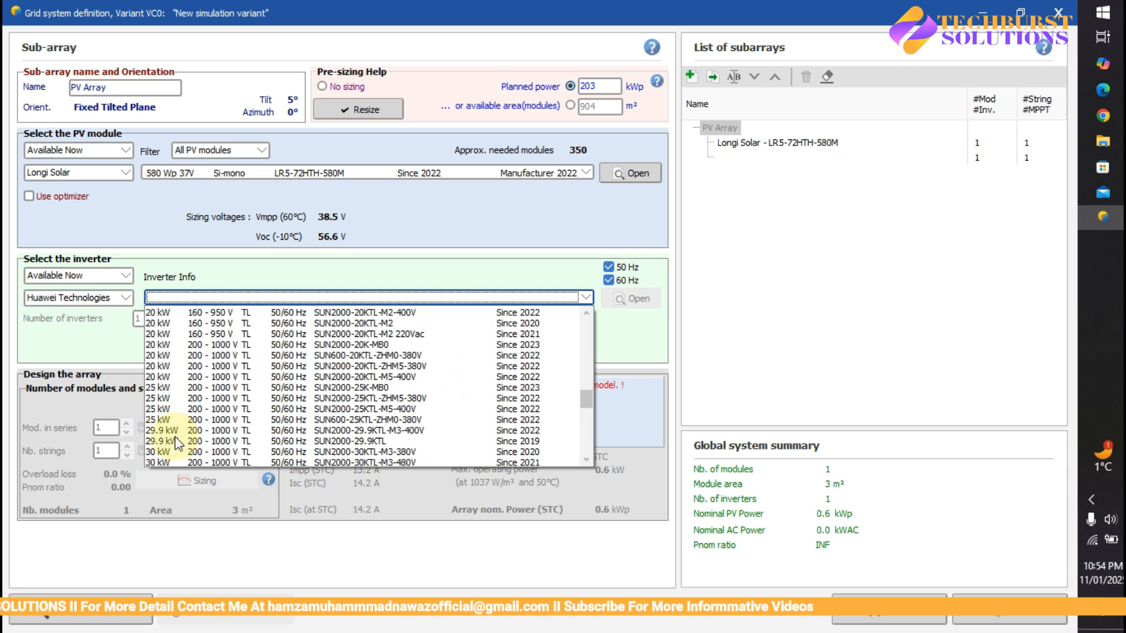
pyautogui.scroll(-5, 174, 446)
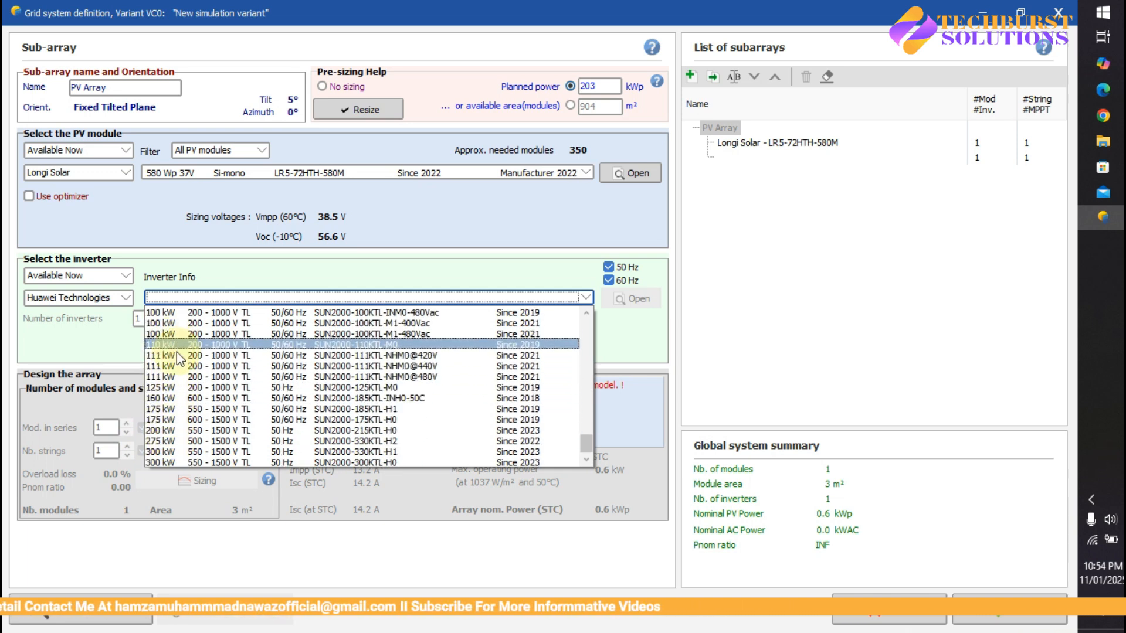
pyautogui.scroll(1, 191, 418)
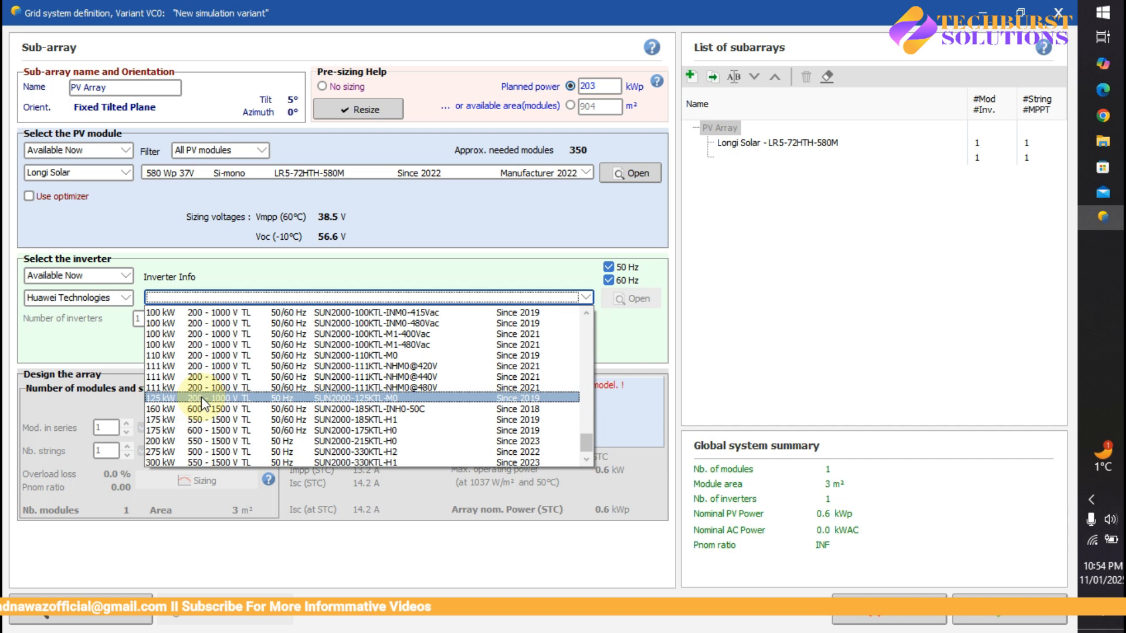
pyautogui.scroll(1, 202, 402)
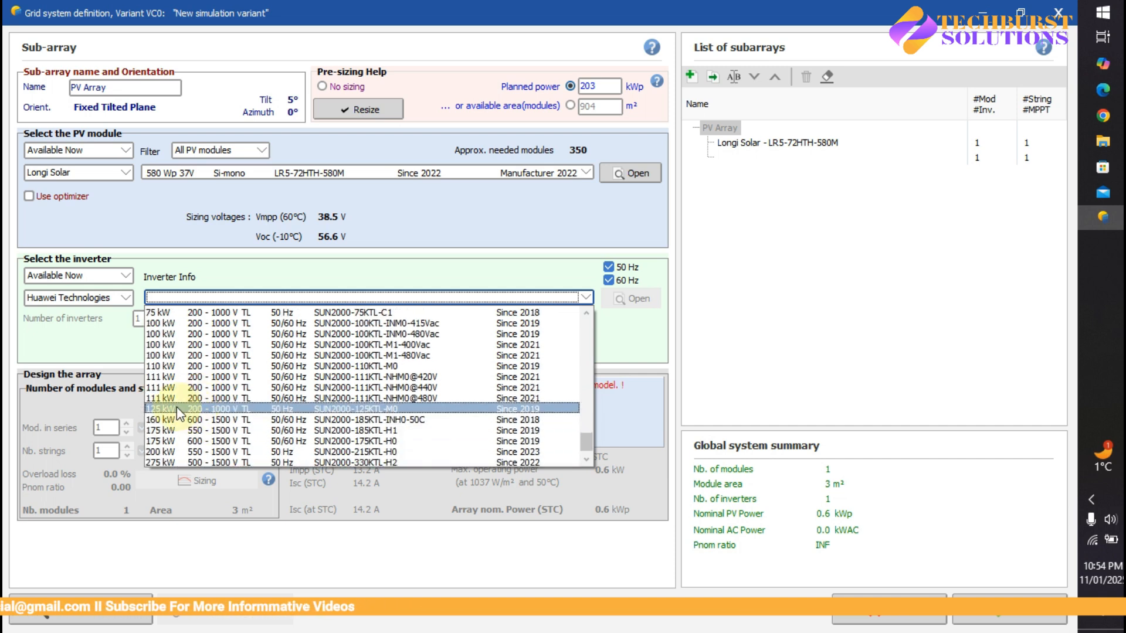
pyautogui.click(325, 354)
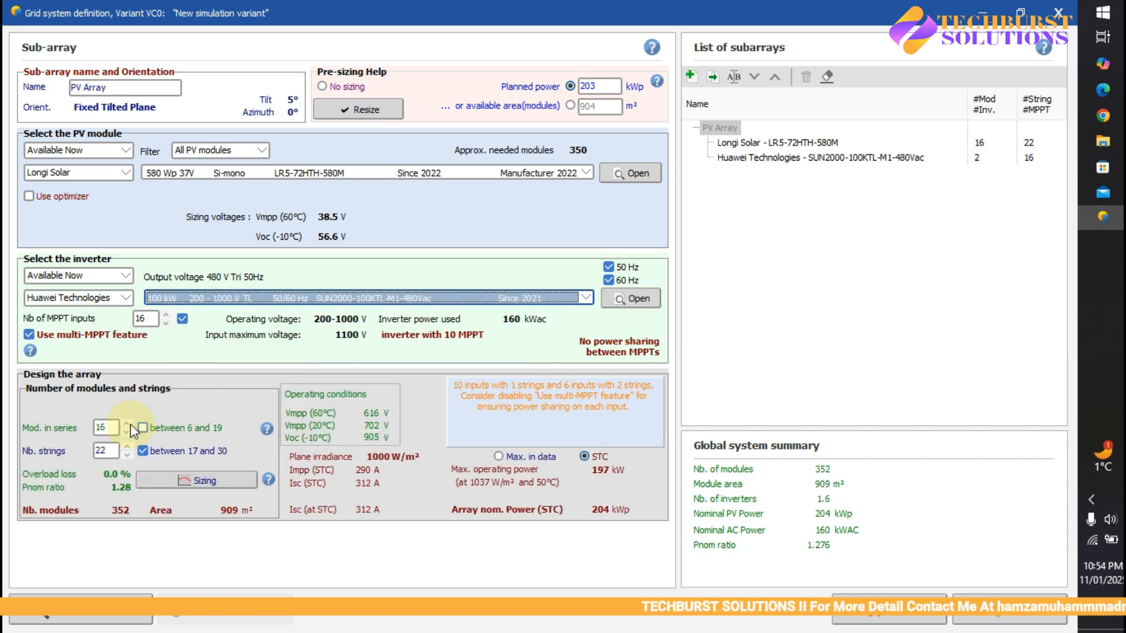
# Disable the multi-MPPT feature and set the array design to 18 modules in series and 20 strings.
pyautogui.click(108, 449)
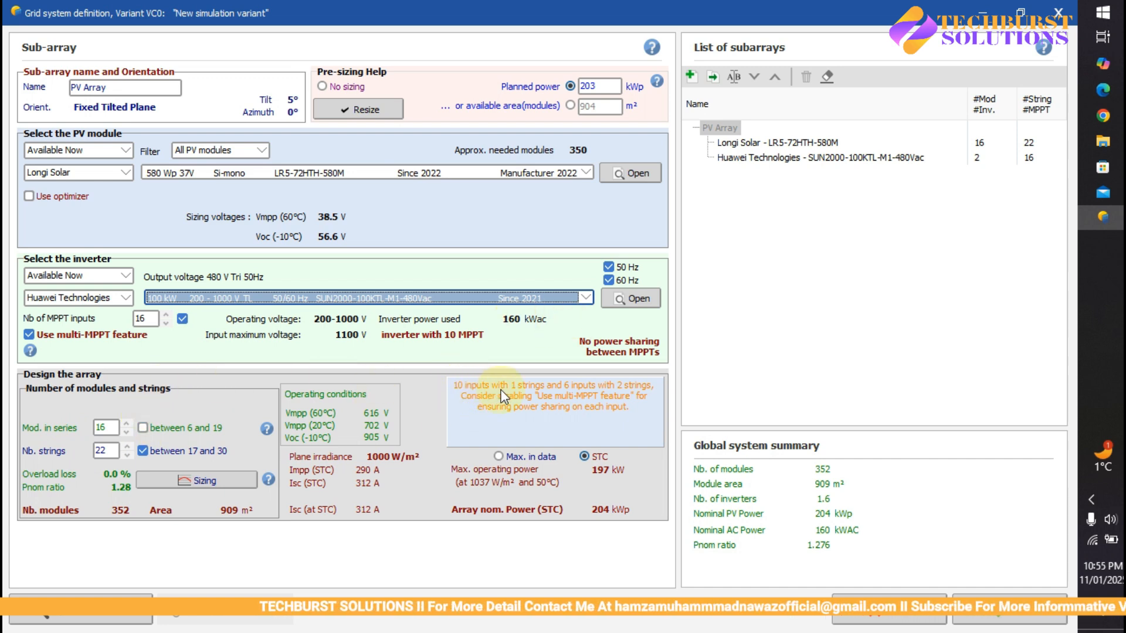
pyautogui.click(32, 333)
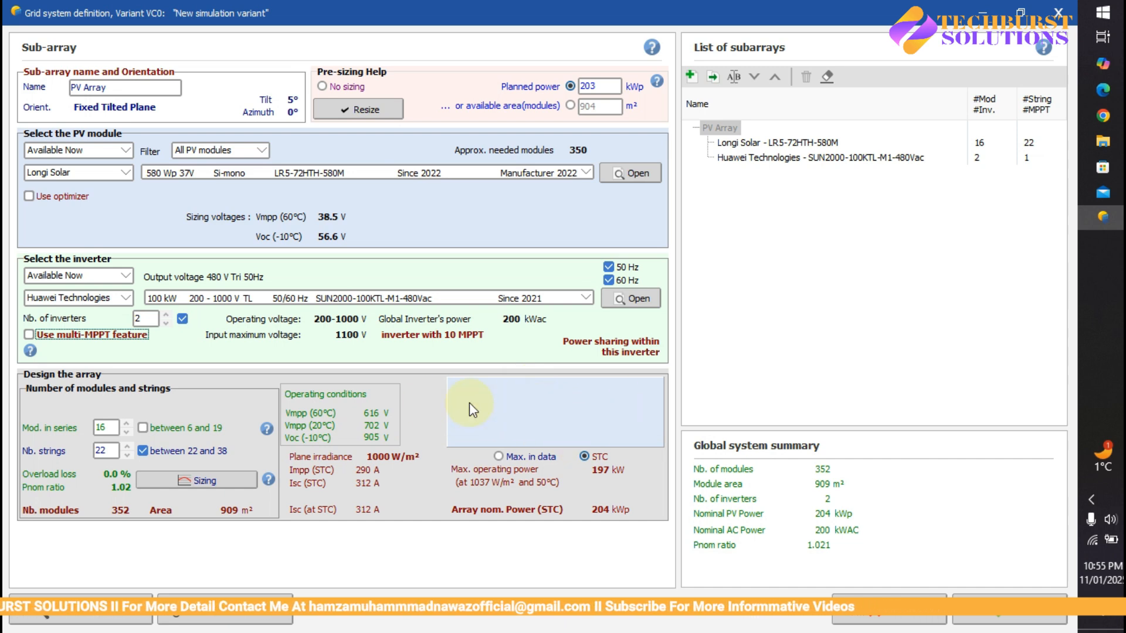
pyautogui.click(127, 423)
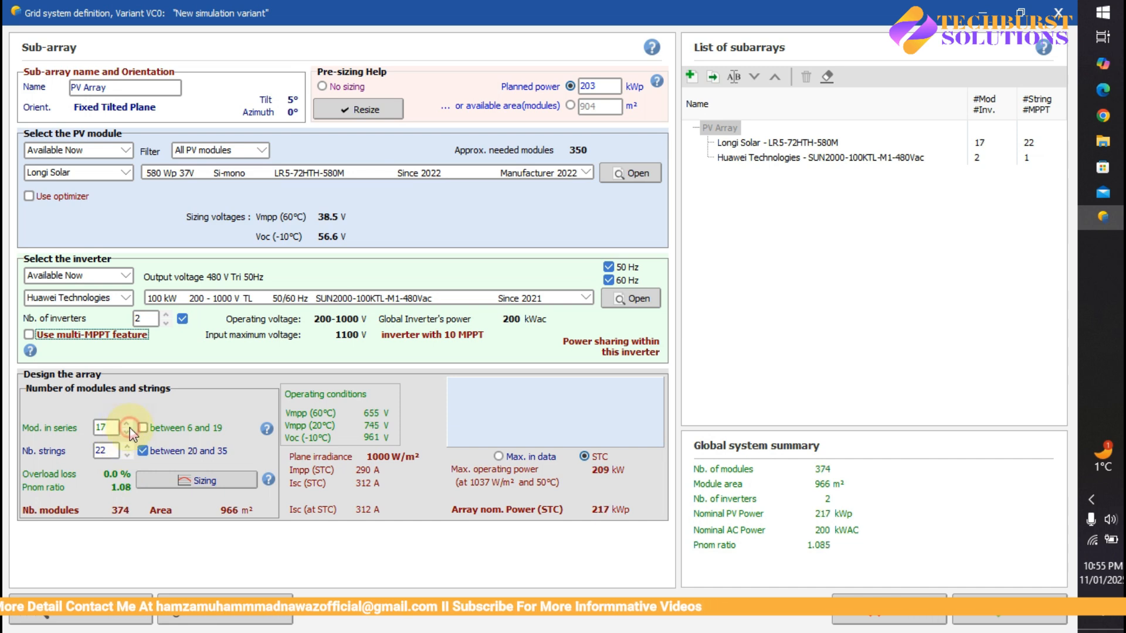
pyautogui.click(128, 421)
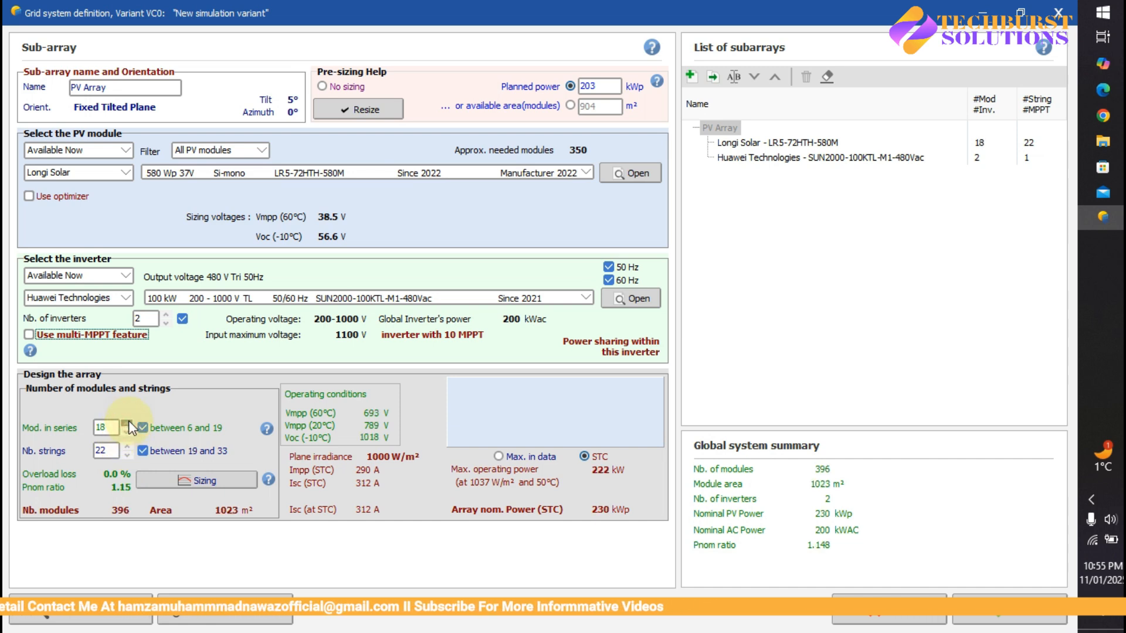
pyautogui.click(127, 454)
pyautogui.click(127, 454)
pyautogui.click(127, 455)
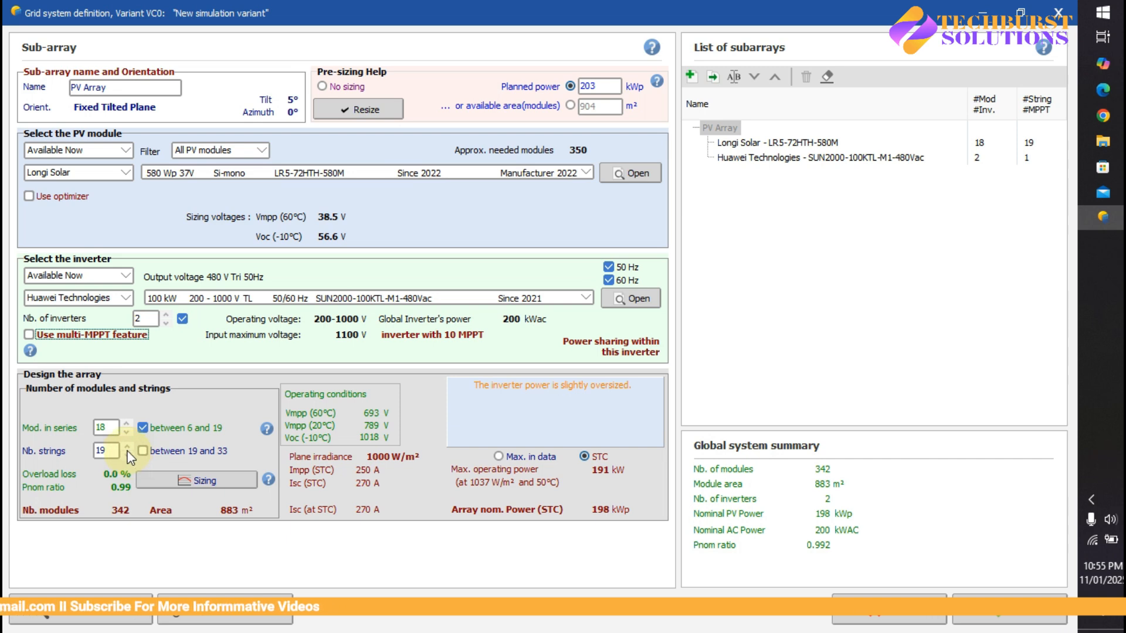
pyautogui.click(126, 445)
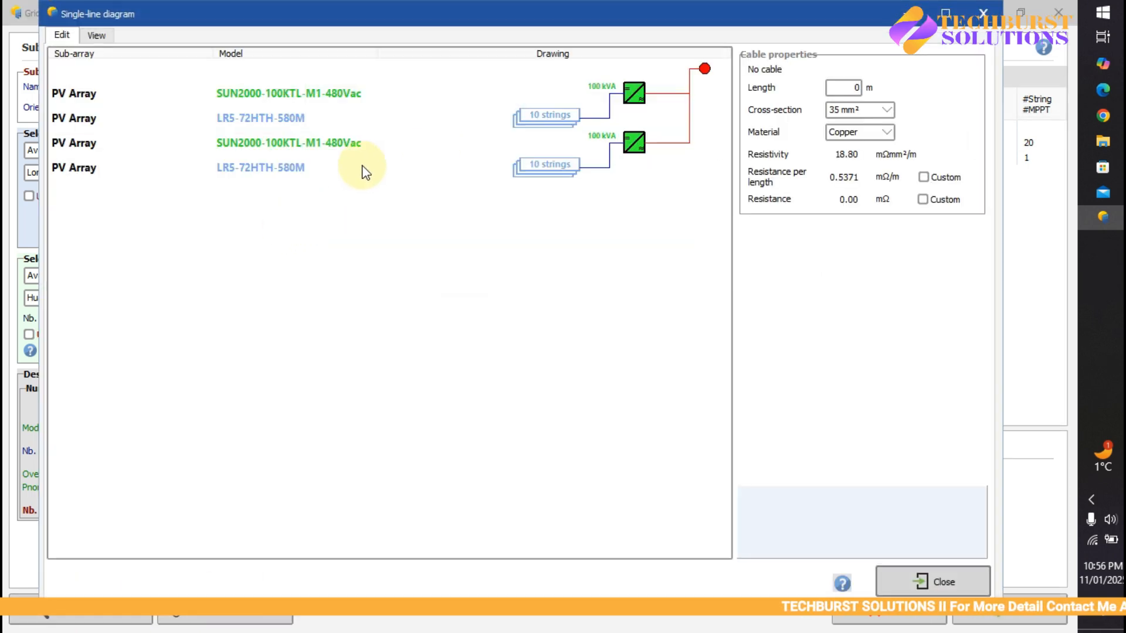
# Examine the enlarged single-line diagram as both the editable layout and the A4 drawing, and close it.
pyautogui.click(946, 17)
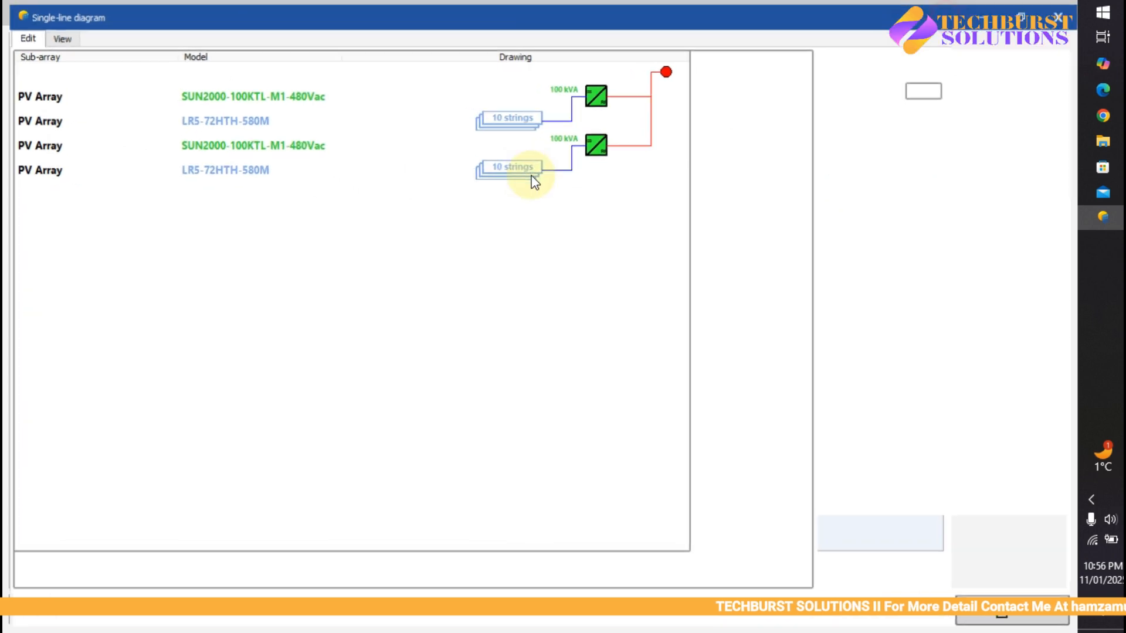
pyautogui.click(34, 36)
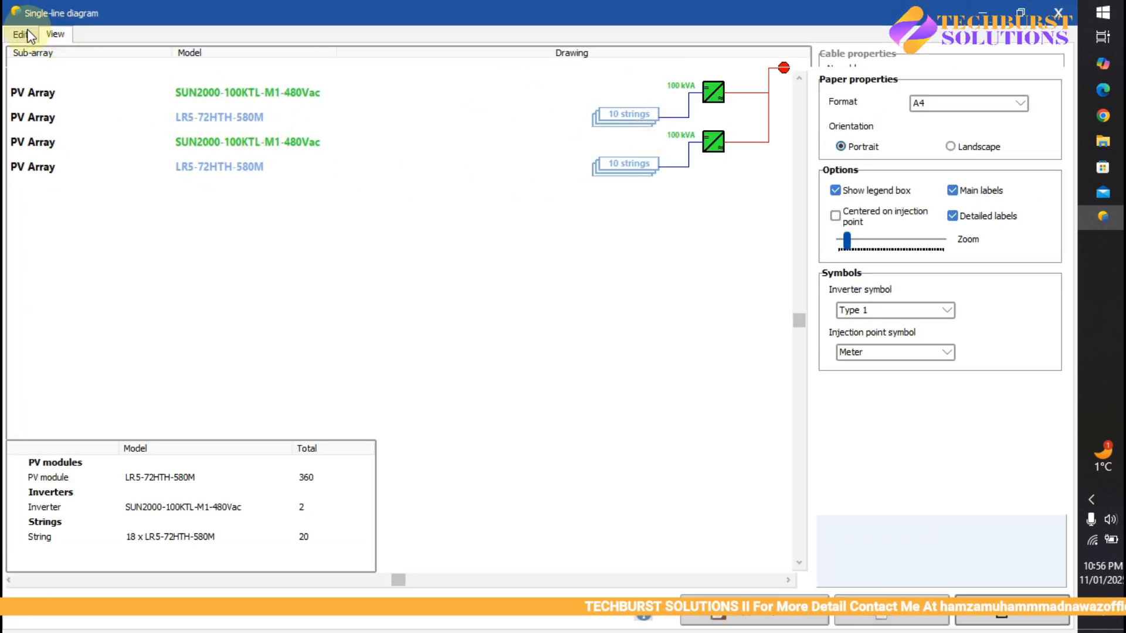
pyautogui.click(21, 35)
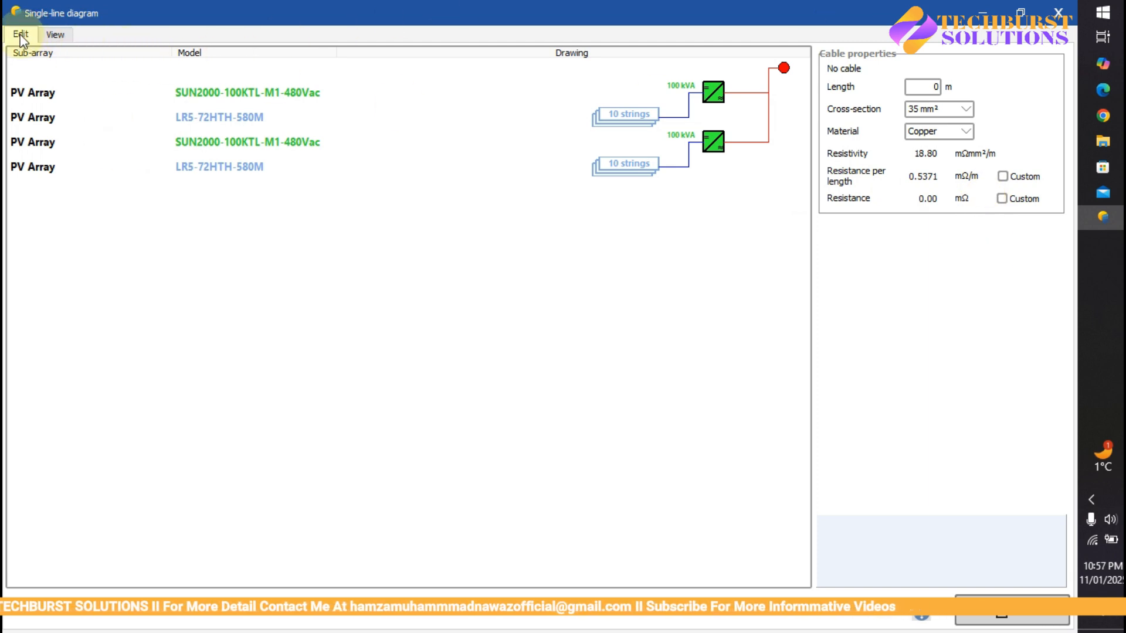
pyautogui.click(55, 34)
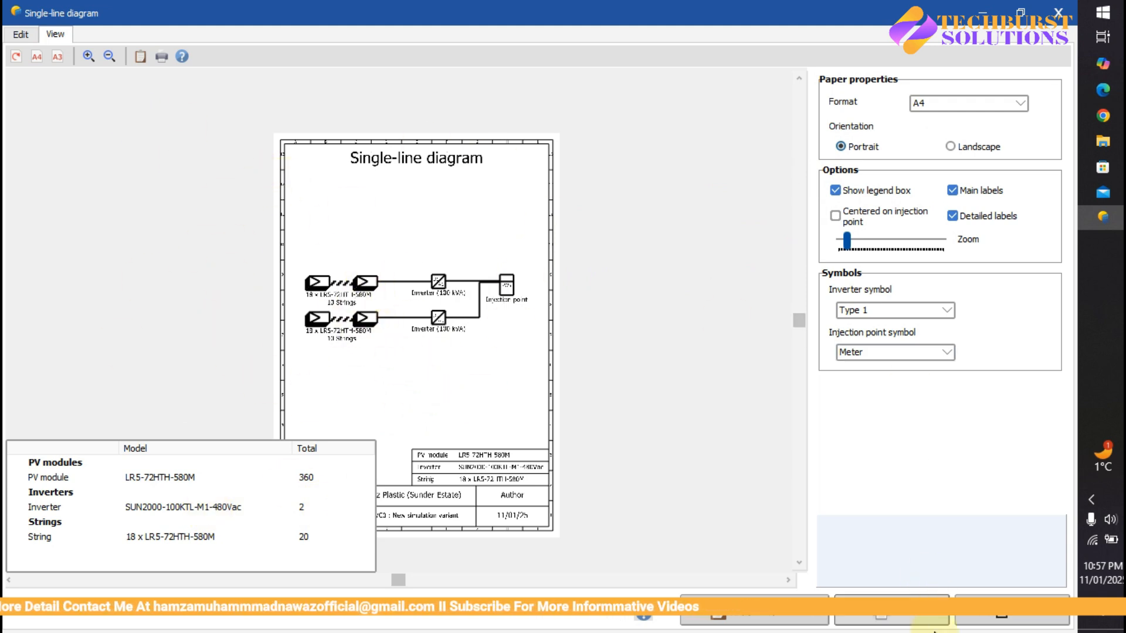
pyautogui.click(1005, 619)
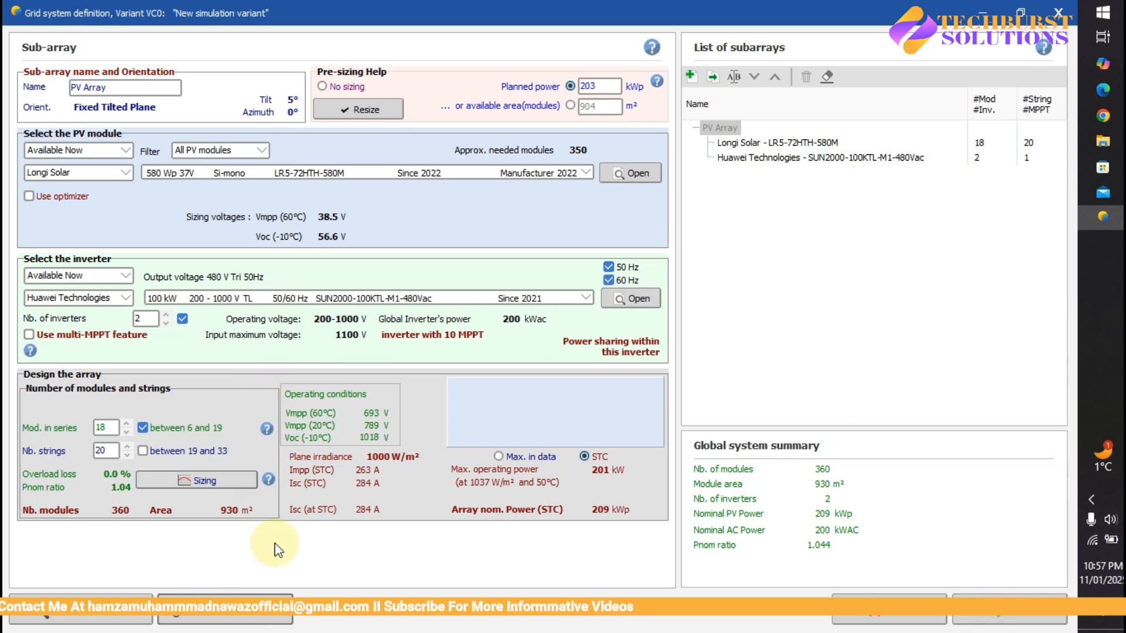
# Check the system summary and accept the grid system definition to return to the project.
pyautogui.click(96, 617)
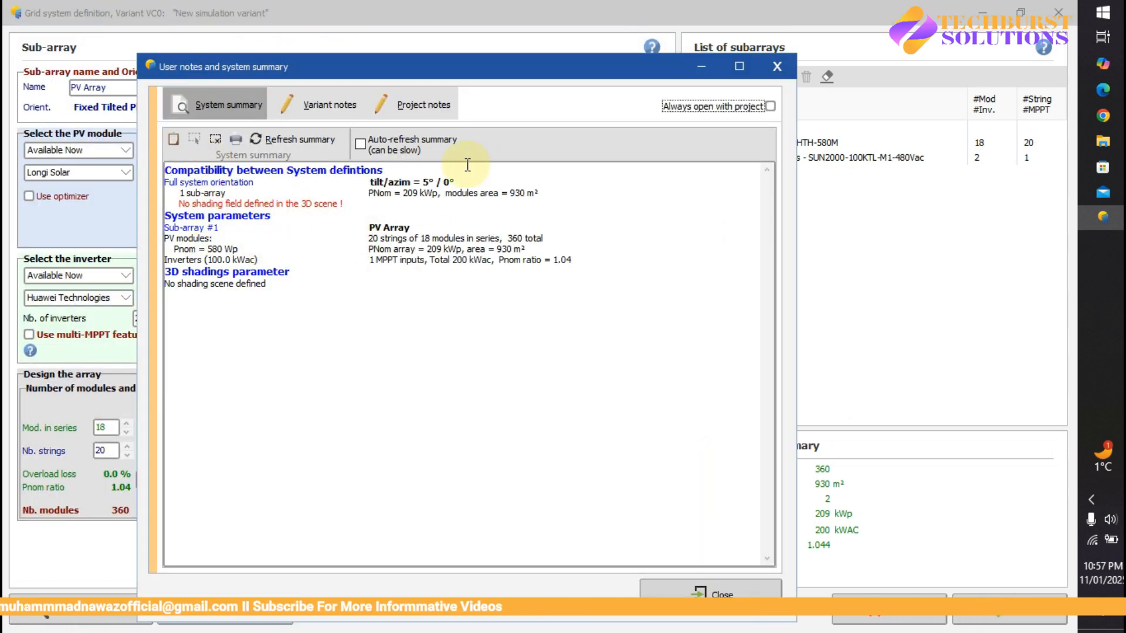
pyautogui.click(777, 66)
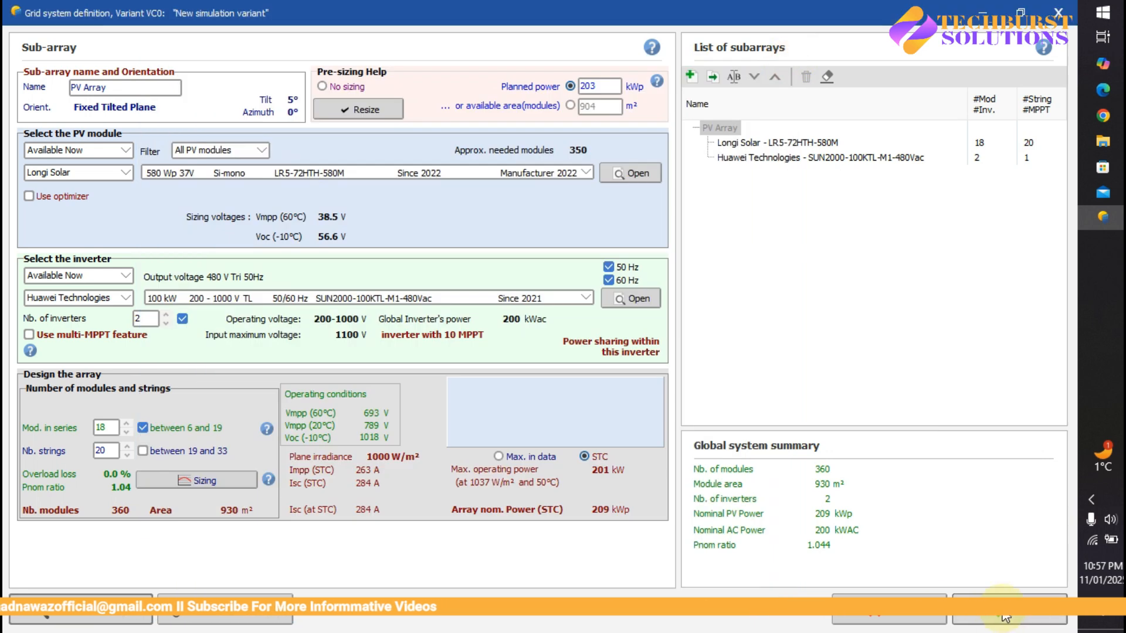
pyautogui.click(1006, 617)
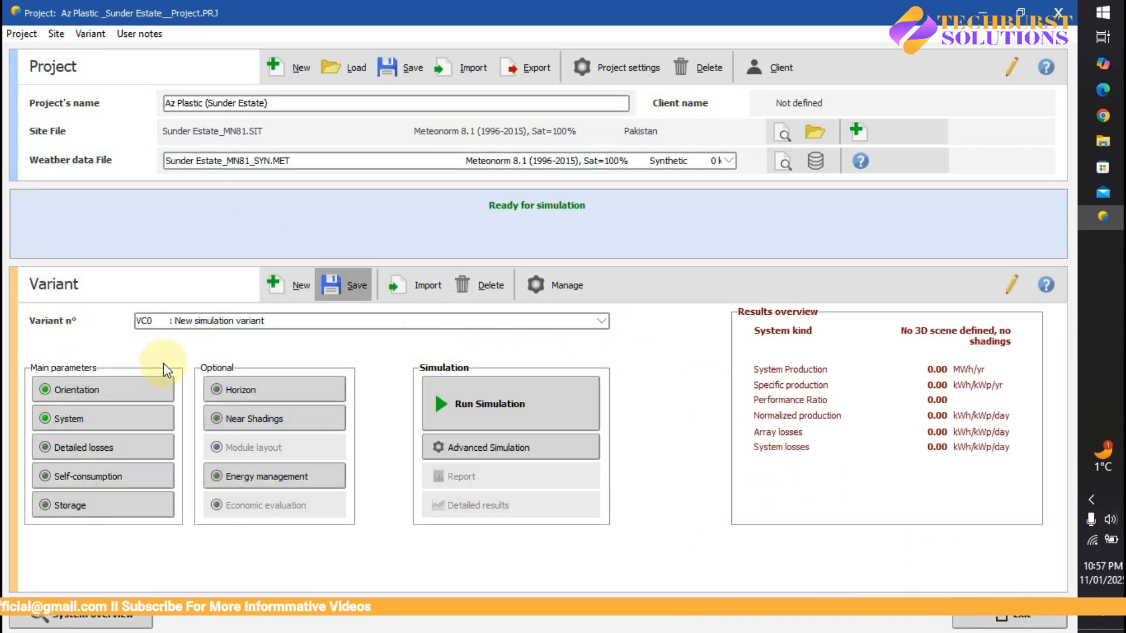